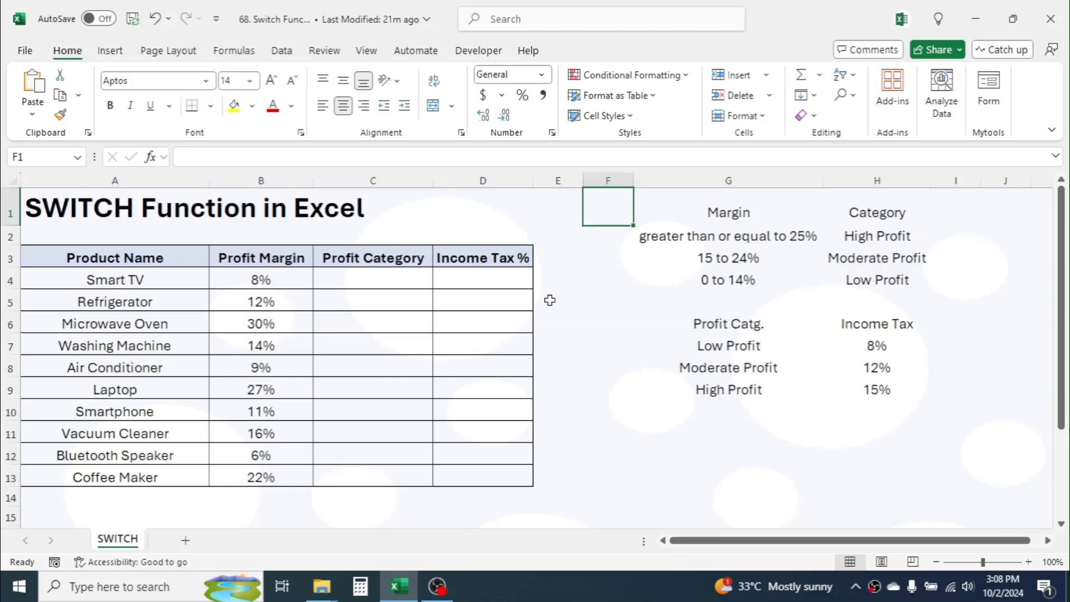
# Examine the product names and profit margins, then the criteria in G1:H4 that map margin ranges to profit categories.
pyautogui.moveTo(161, 257); pyautogui.dragTo(149, 477)
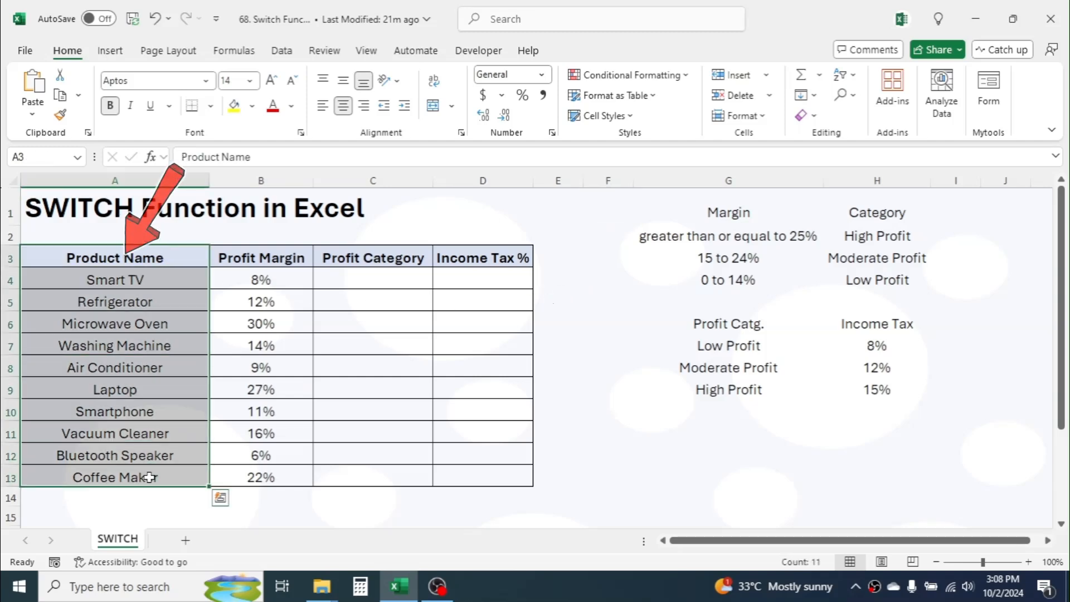
pyautogui.moveTo(284, 257); pyautogui.dragTo(268, 470)
pyautogui.moveTo(385, 258); pyautogui.dragTo(330, 353)
pyautogui.click(263, 321)
pyautogui.click(262, 365)
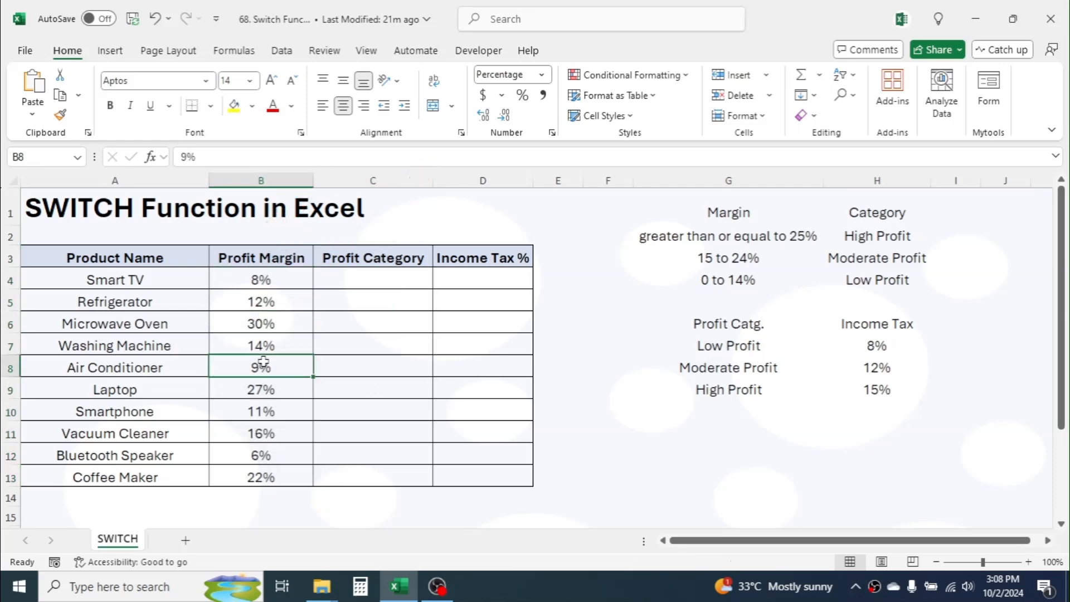
pyautogui.click(735, 214)
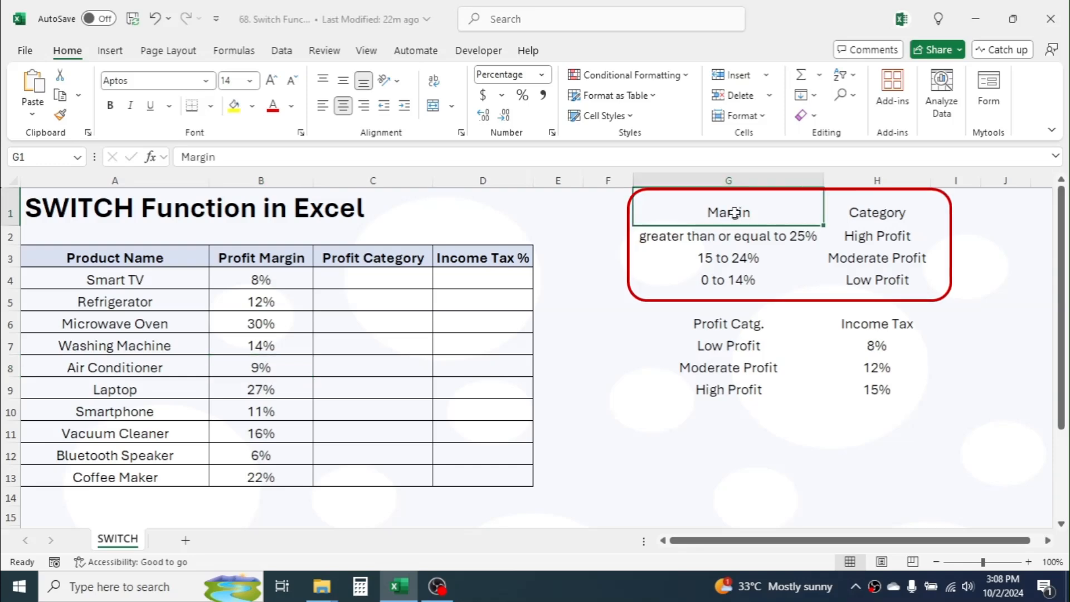
pyautogui.click(860, 234)
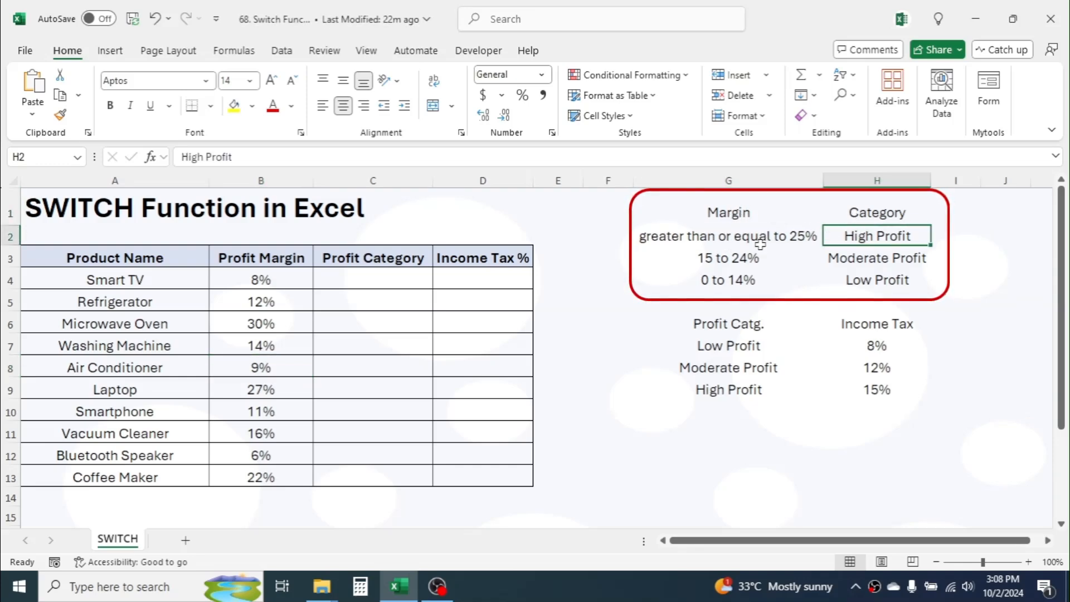
pyautogui.click(712, 263)
pyautogui.click(890, 267)
pyautogui.click(719, 280)
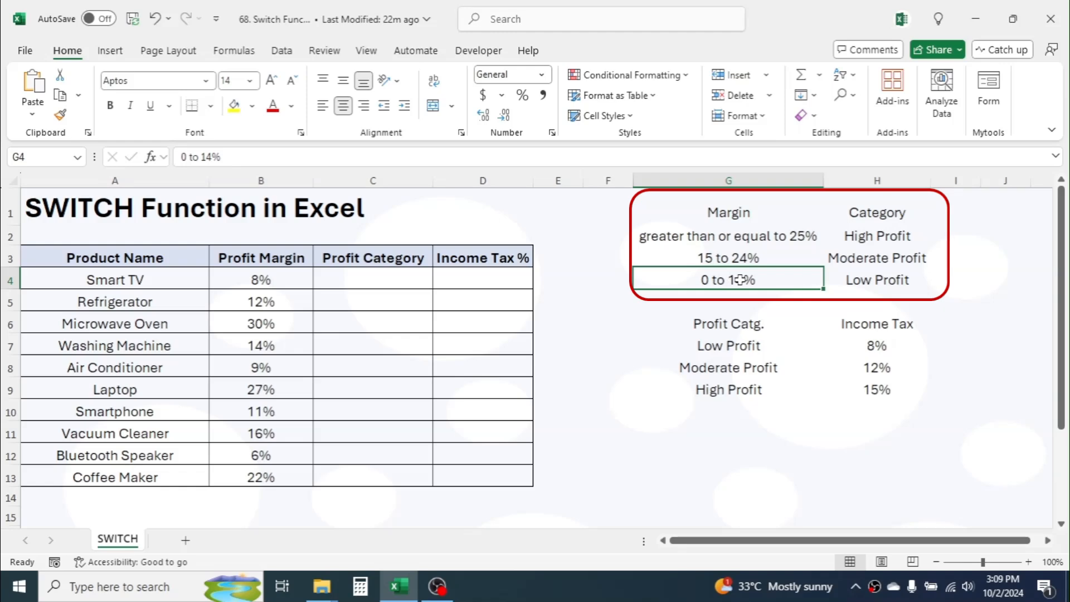
pyautogui.click(887, 279)
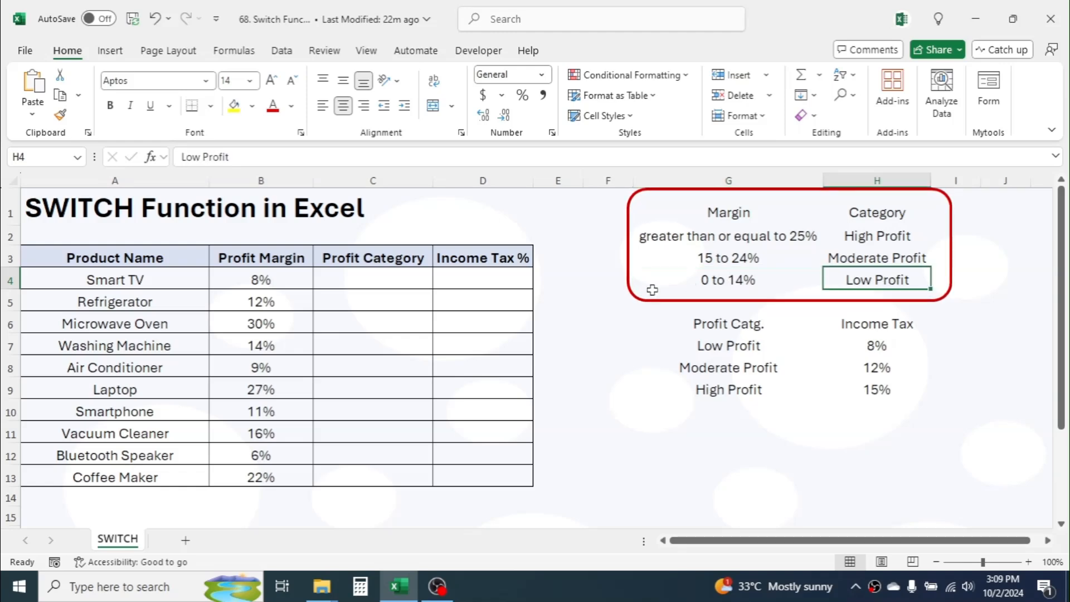
# Examine the empty Profit Category and Income Tax % columns and the tax rates per profit category in G6:H9.
pyautogui.moveTo(379, 287)
pyautogui.mouseDown()
pyautogui.moveTo(383, 277)
pyautogui.moveTo(401, 333)
pyautogui.moveTo(399, 478)
pyautogui.mouseUp()
pyautogui.moveTo(505, 283); pyautogui.dragTo(487, 475)
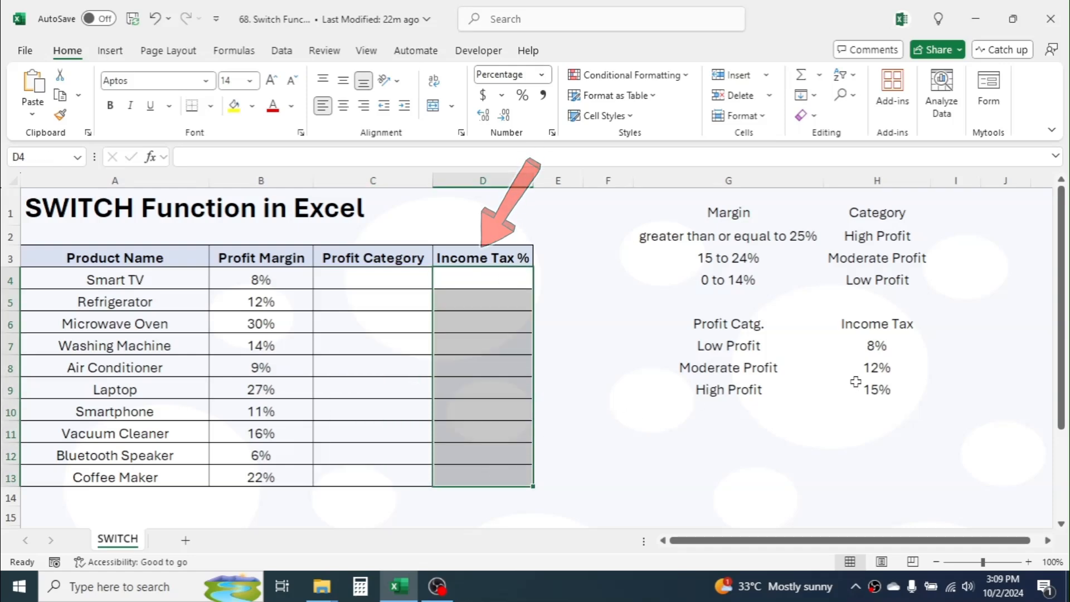
pyautogui.moveTo(725, 325)
pyautogui.mouseDown()
pyautogui.moveTo(869, 329)
pyautogui.moveTo(876, 389)
pyautogui.mouseUp()
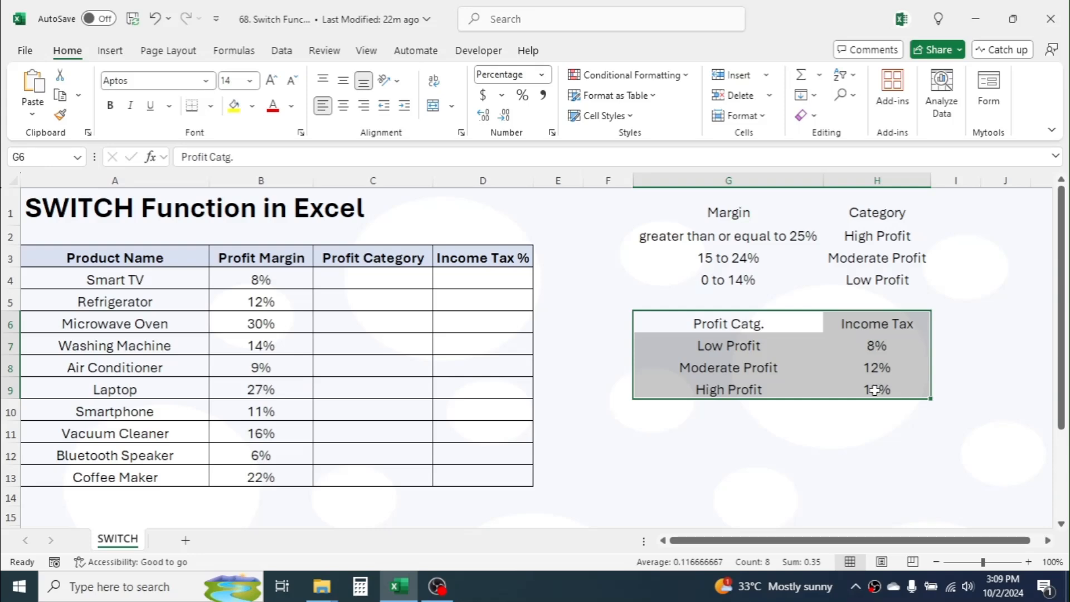
pyautogui.click(727, 346)
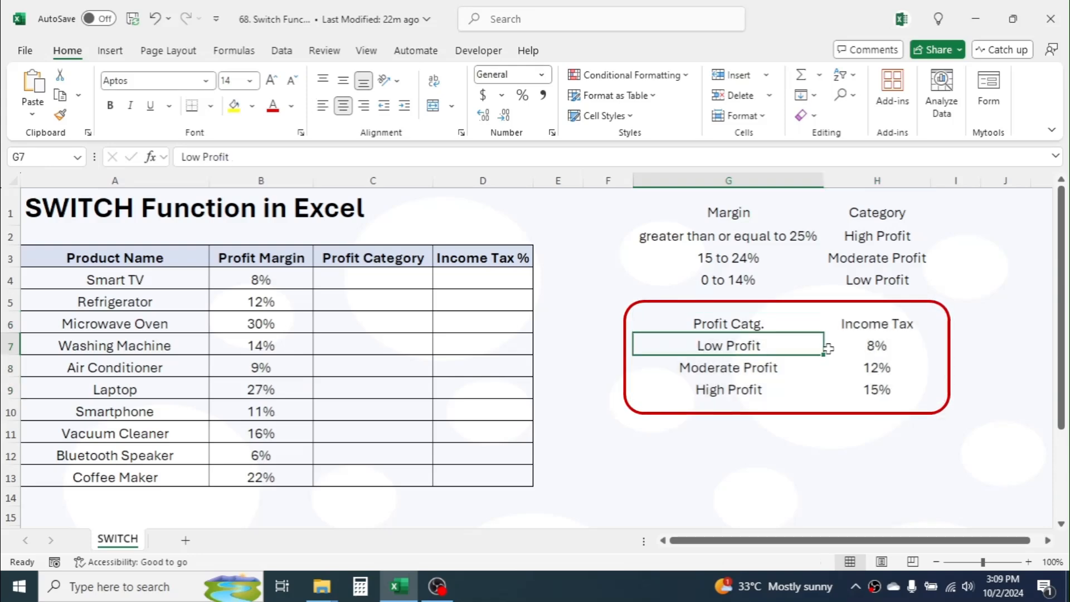
pyautogui.click(891, 346)
pyautogui.click(725, 368)
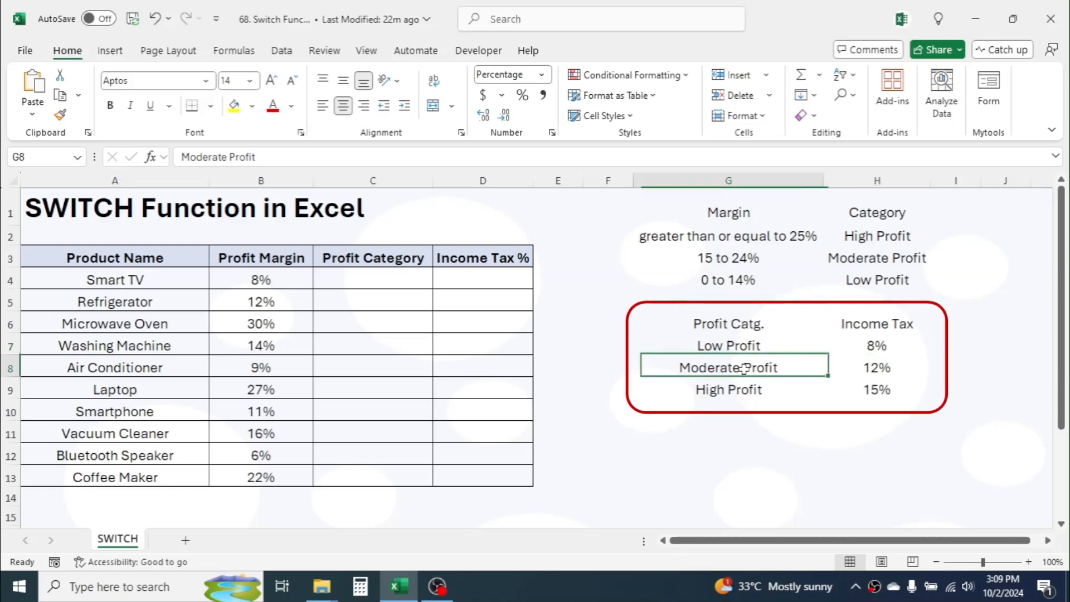
pyautogui.click(870, 369)
pyautogui.click(728, 388)
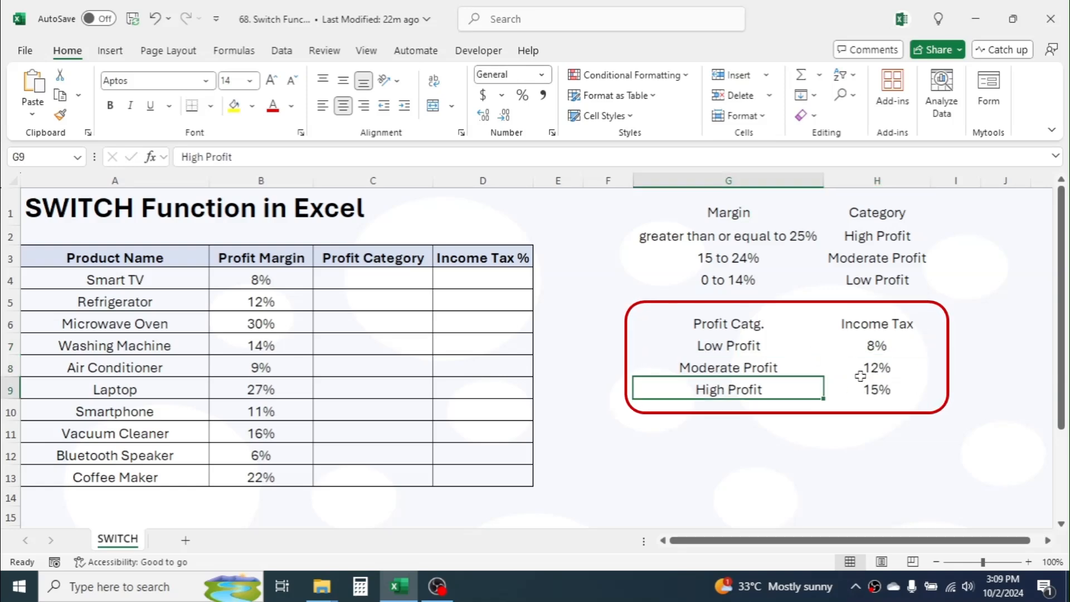
pyautogui.click(884, 390)
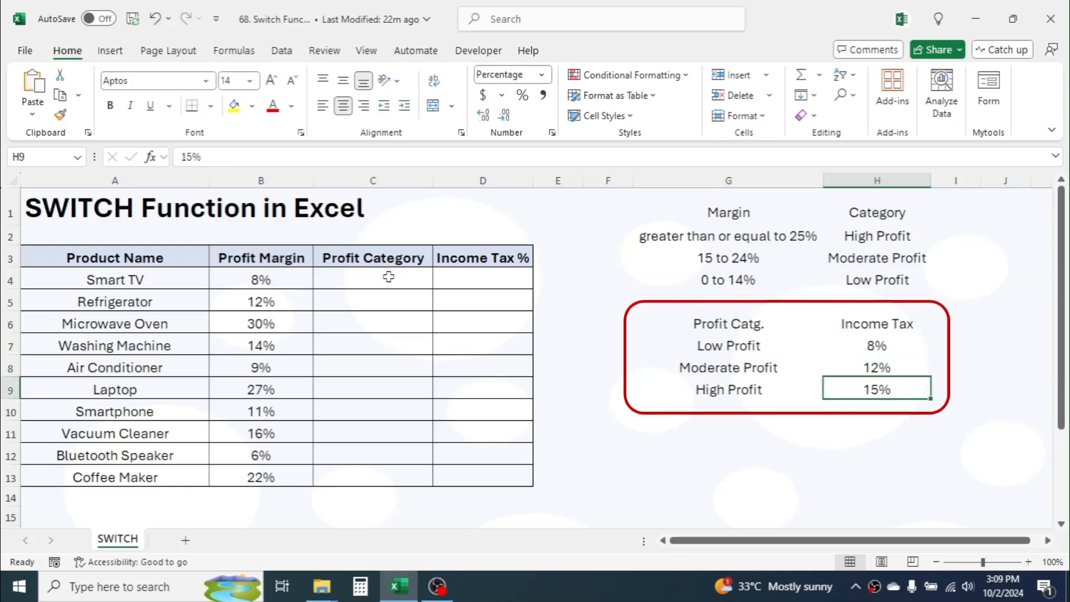
pyautogui.click(478, 276)
pyautogui.click(385, 276)
pyautogui.click(471, 279)
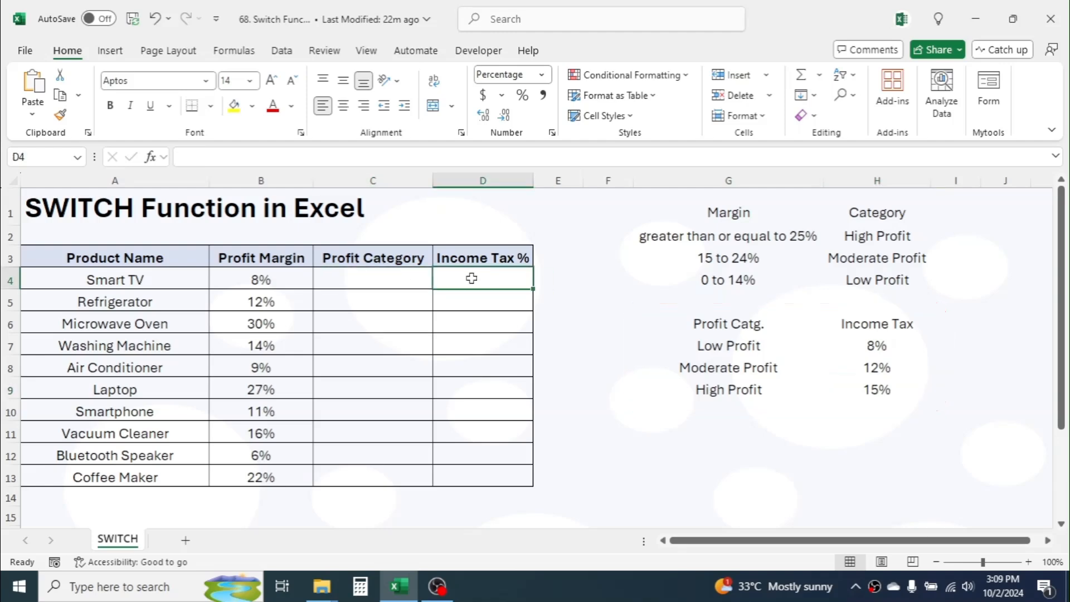
pyautogui.moveTo(375, 277); pyautogui.dragTo(386, 475)
pyautogui.moveTo(493, 273); pyautogui.dragTo(492, 469)
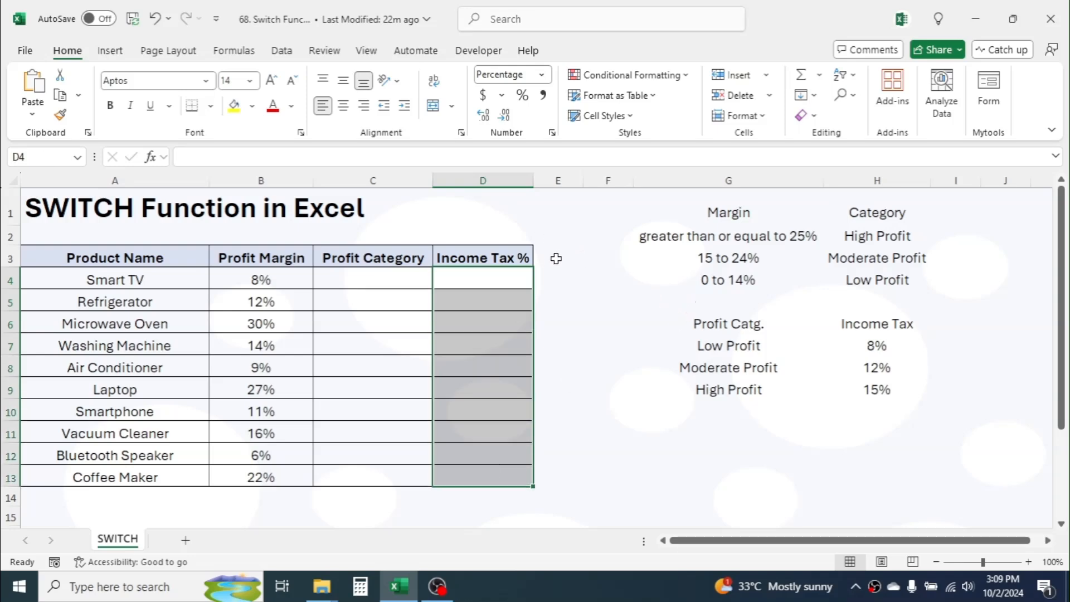
pyautogui.click(489, 196)
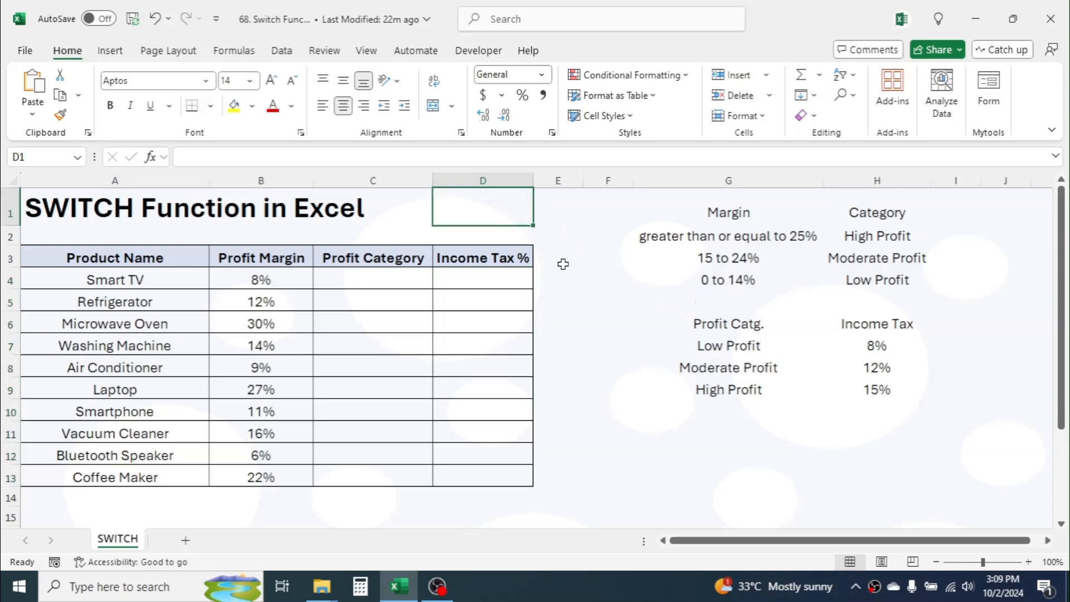
pyautogui.write('=S')
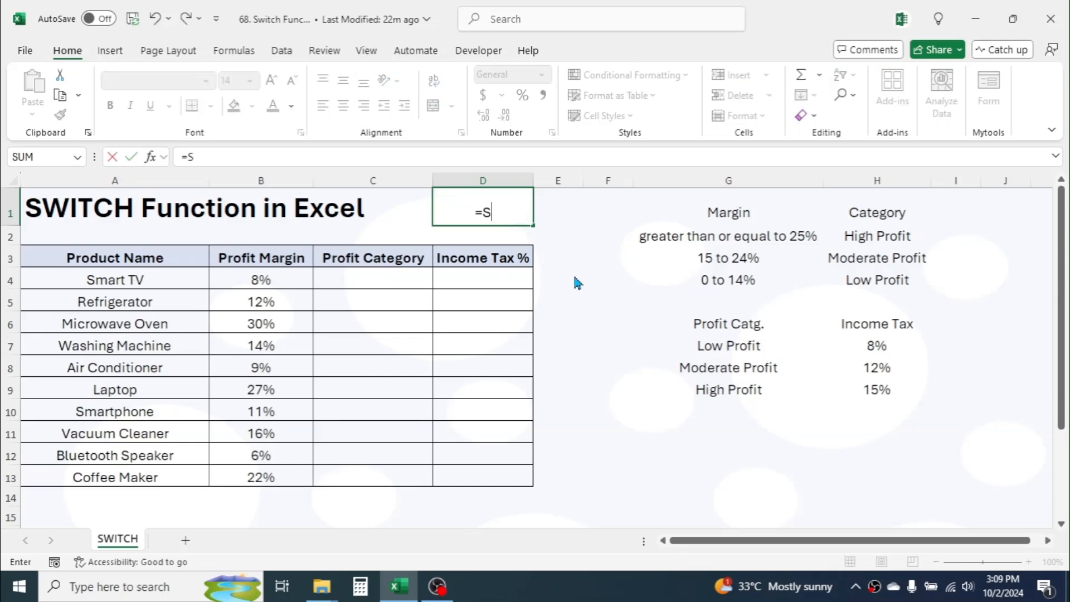
pyautogui.write('WITCH')
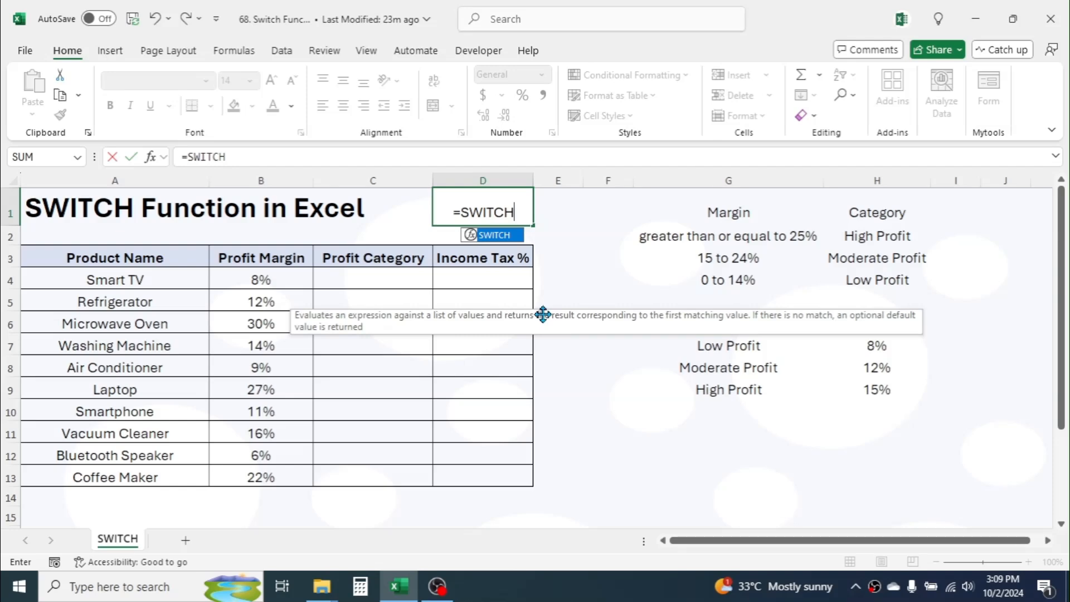
pyautogui.press('Escape')
pyautogui.press('Escape')
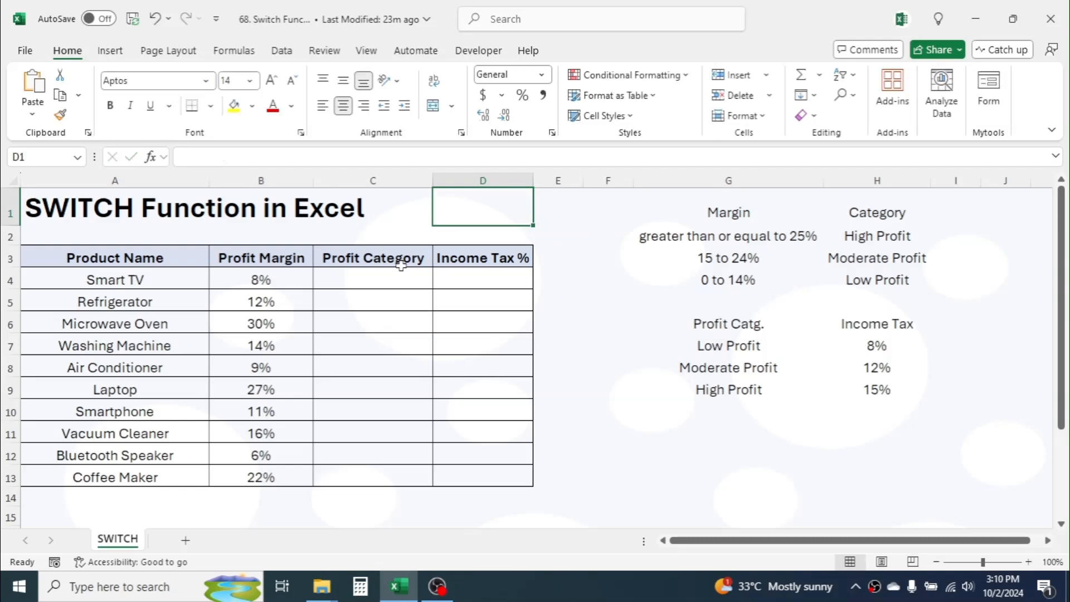
# Begin a SWITCH formula in C4 with TRUE as the expression, returning "High Profit" when B4>=25%.
pyautogui.click(375, 277)
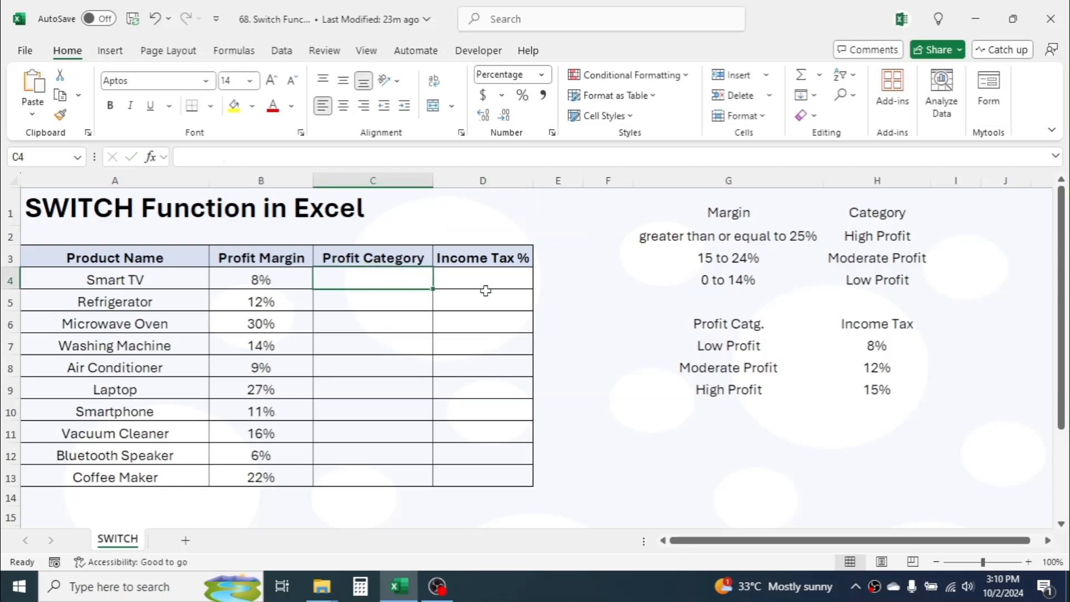
pyautogui.write('=')
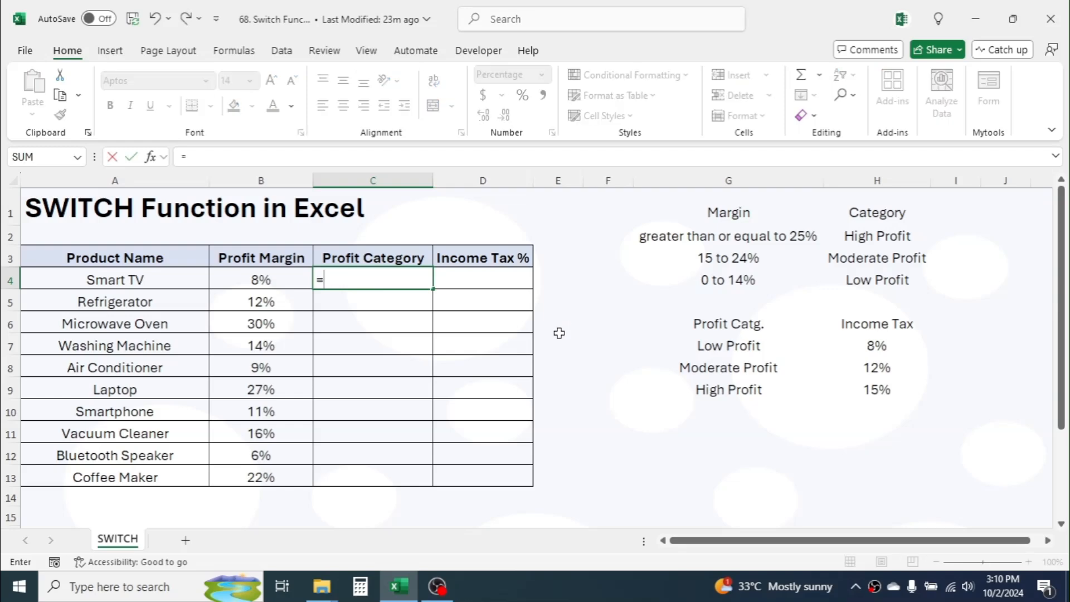
pyautogui.write('SWITCH')
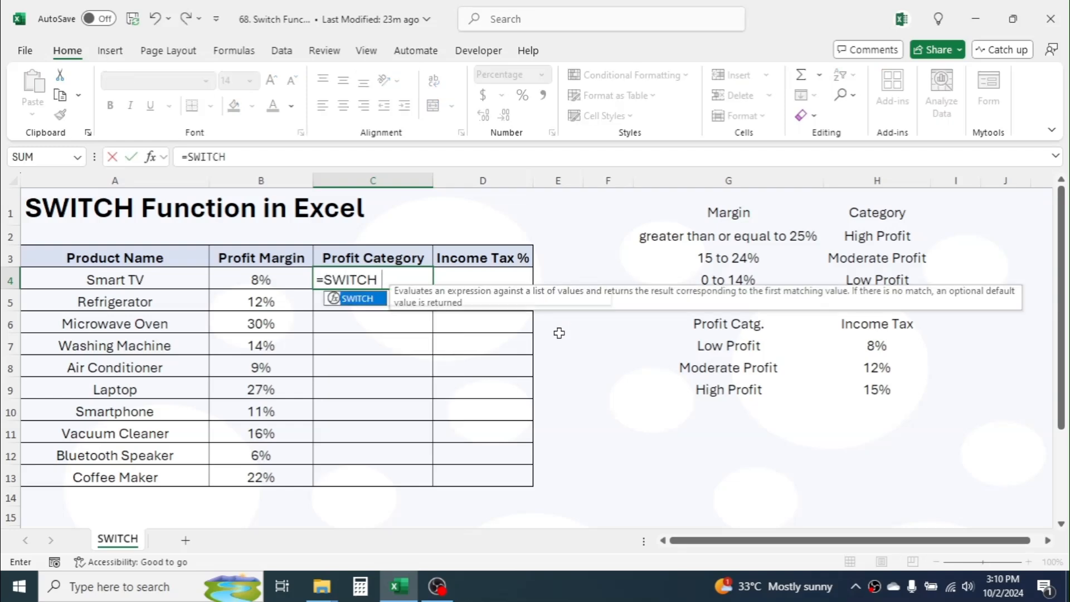
pyautogui.write('(')
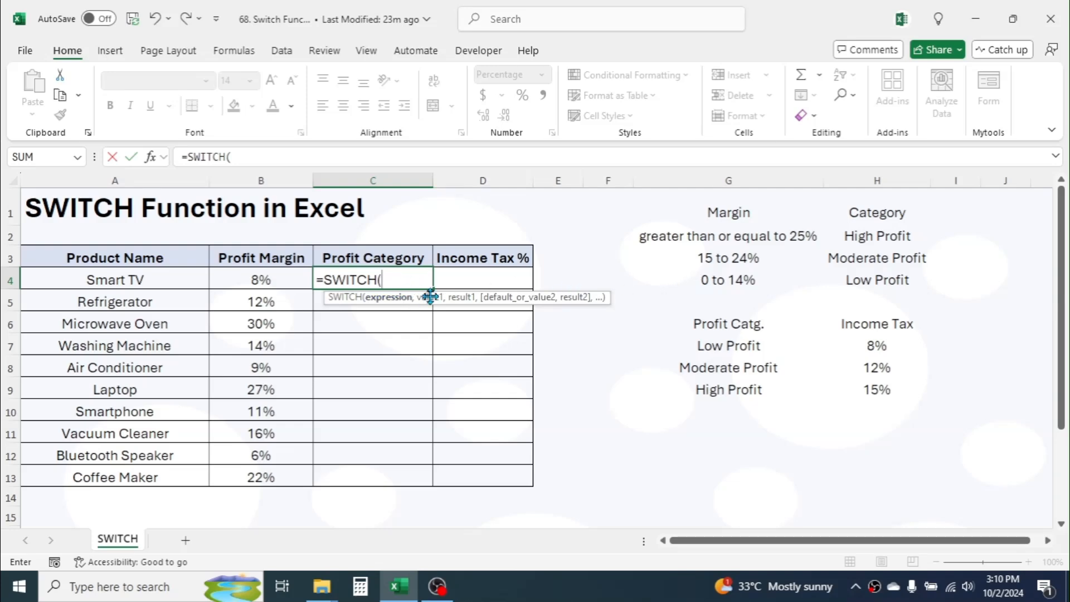
pyautogui.write('TRUE,')
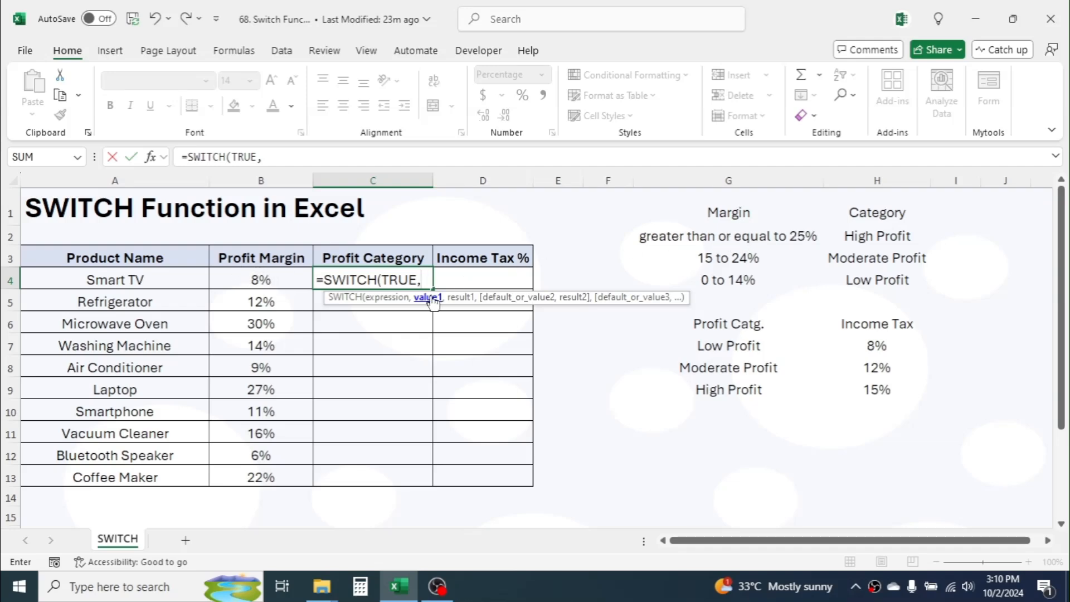
pyautogui.click(267, 277)
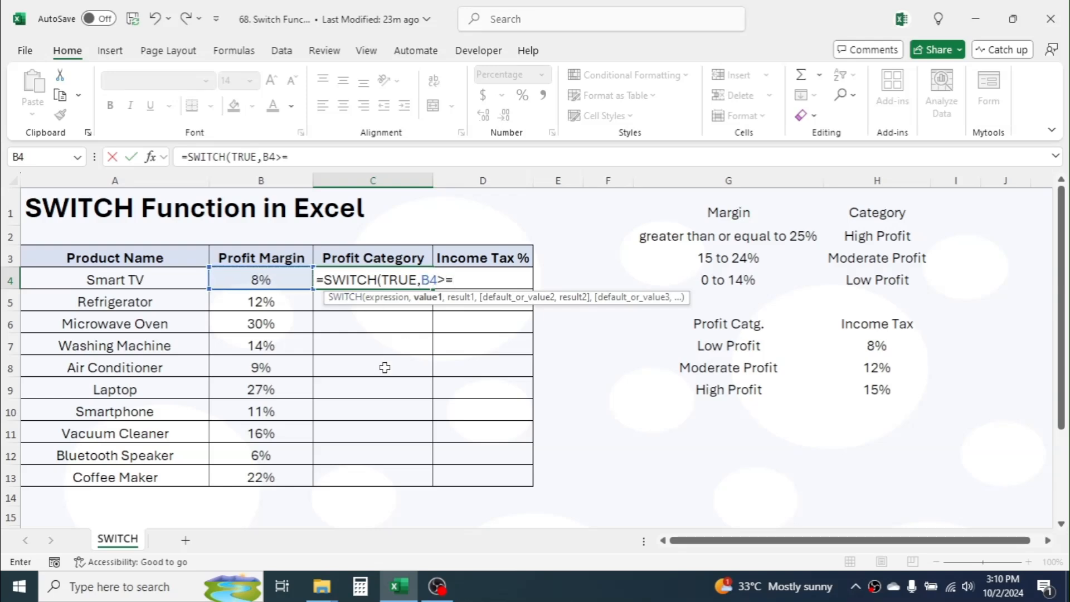
pyautogui.write('>=25%,')
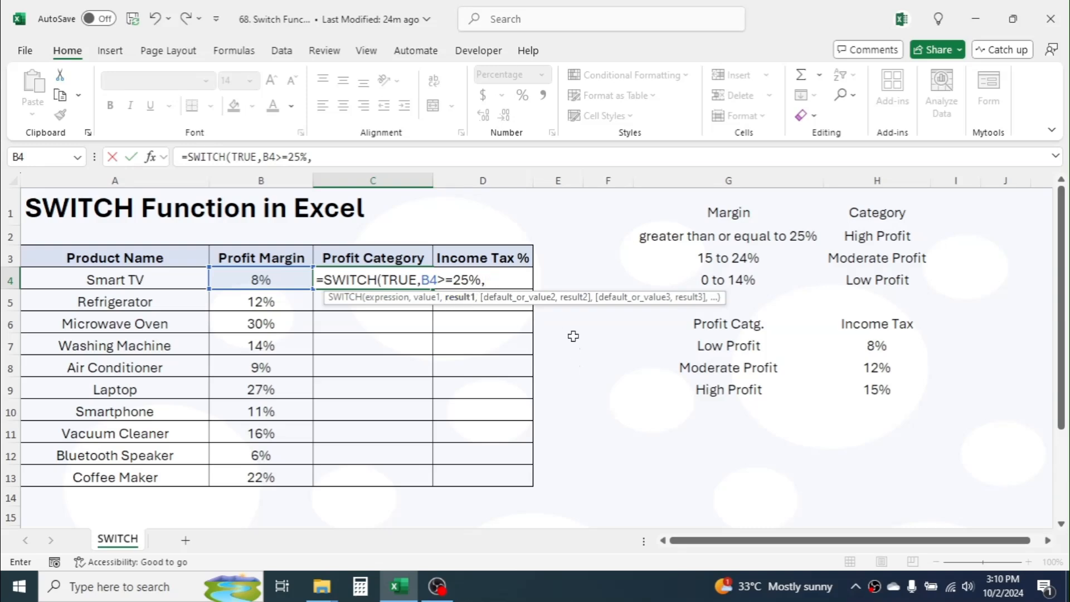
pyautogui.write('"High Profit')
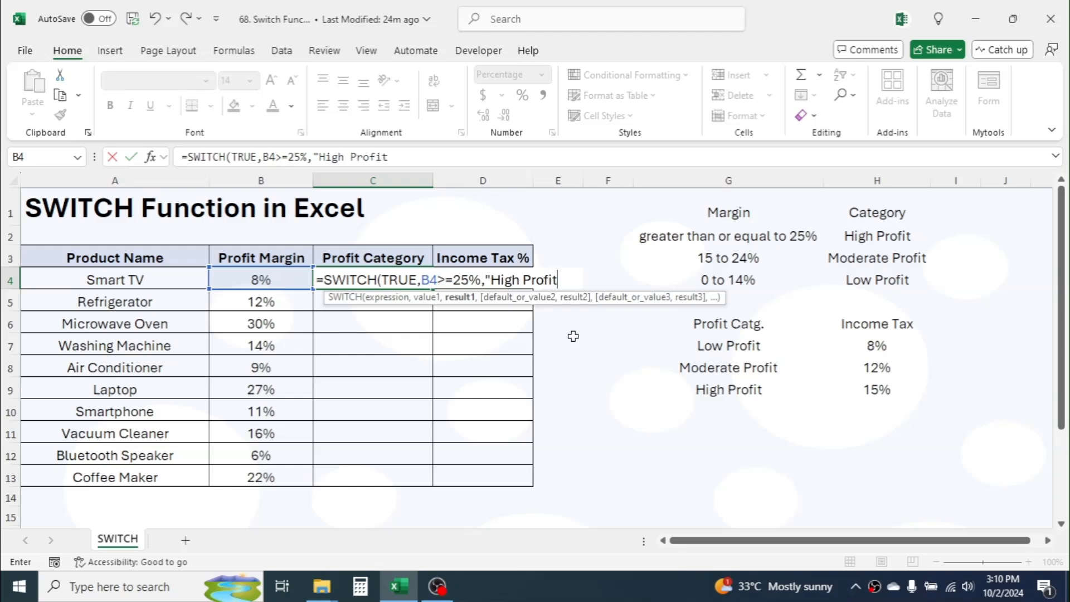
pyautogui.write(',')
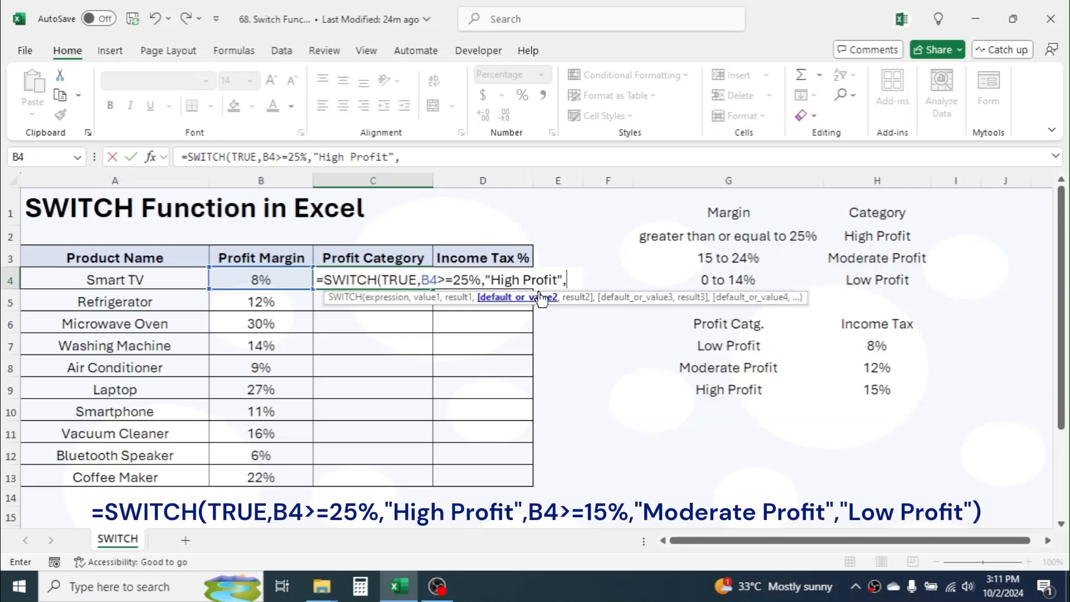
# Complete the C4 formula with B4>=15% returning "Moderate Profit" and "Low Profit" as the default result.
pyautogui.click(266, 280)
pyautogui.write('>=15')
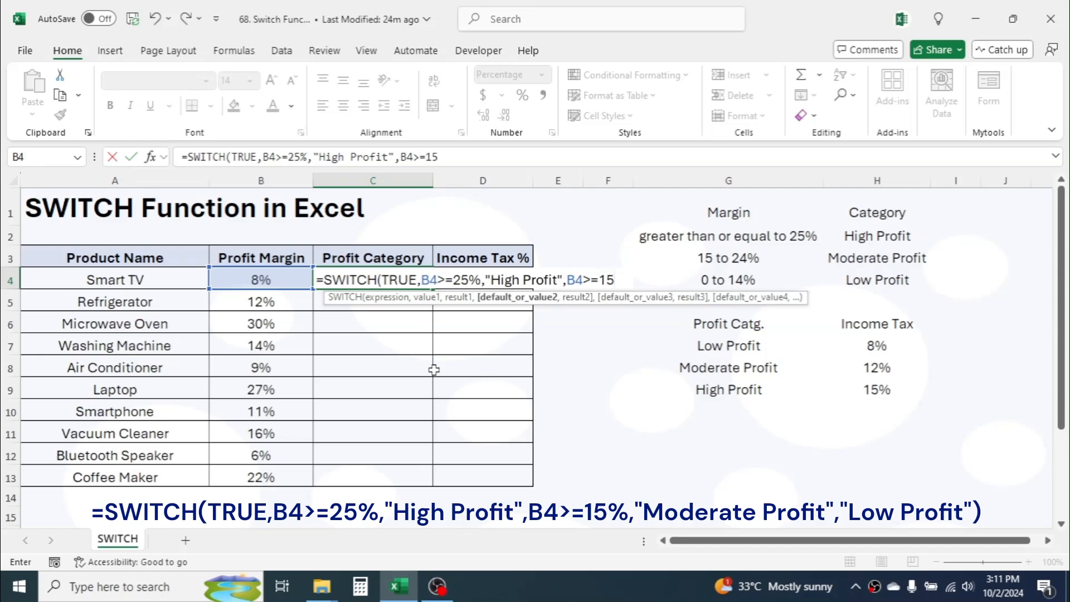
pyautogui.write('%,')
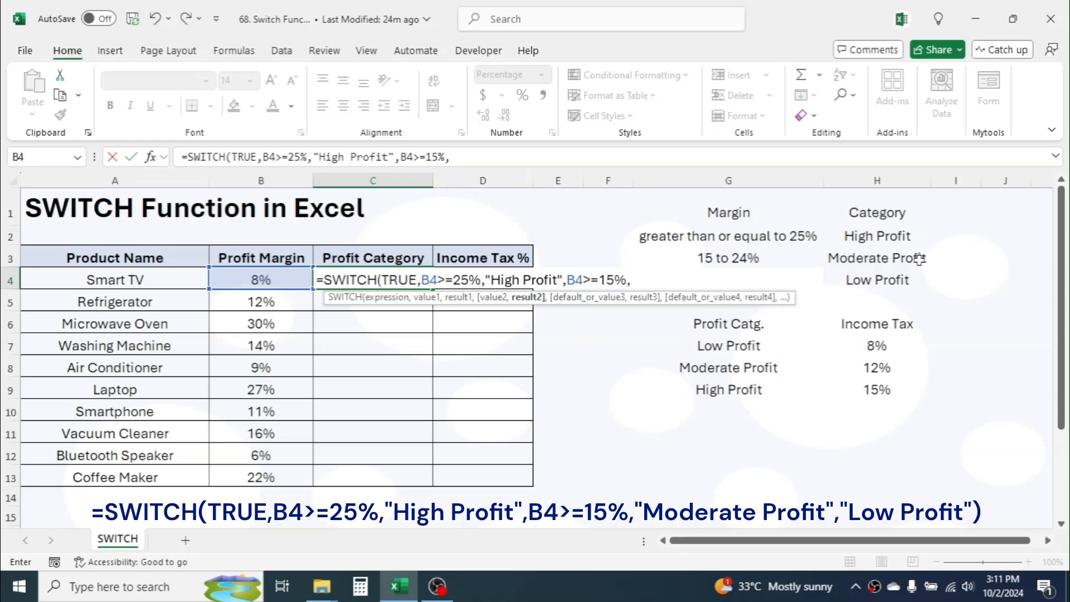
pyautogui.write('"Moderate')
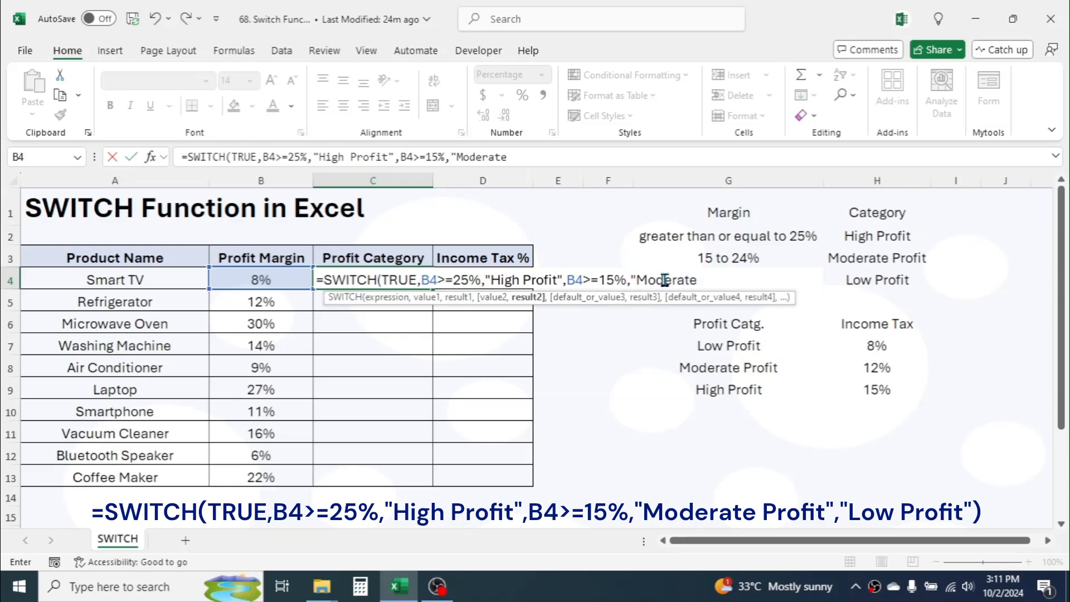
pyautogui.write(' Profit",')
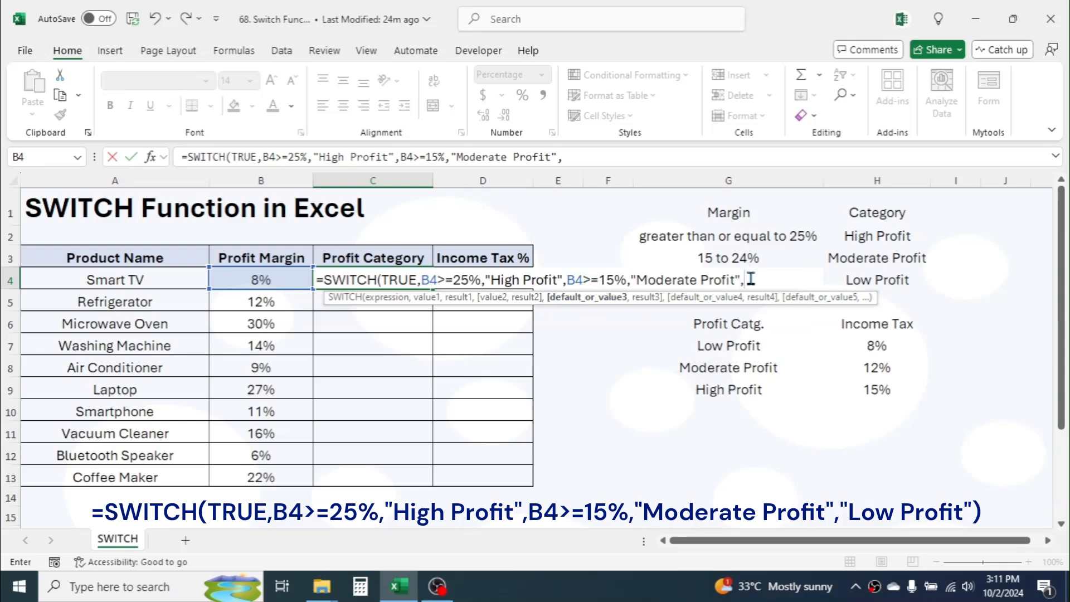
pyautogui.write('"Low Profit"')
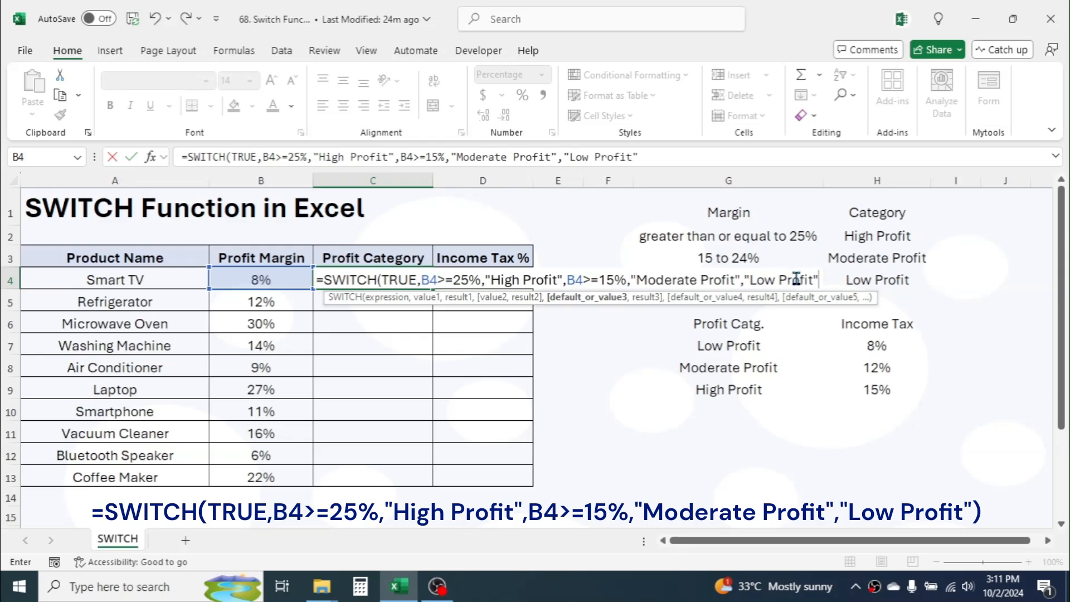
pyautogui.write(')')
pyautogui.press('Return')
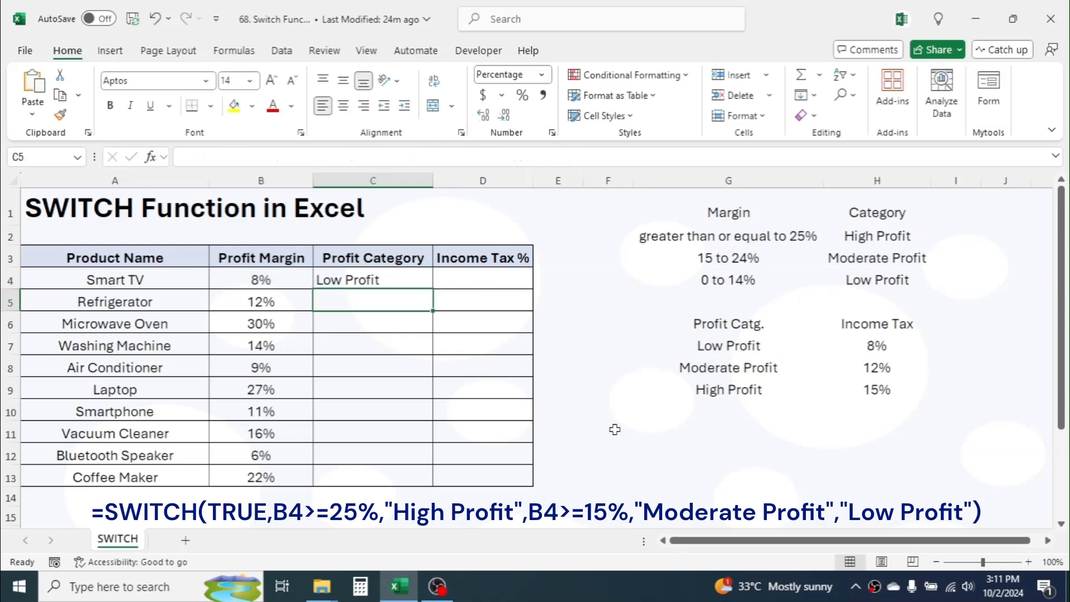
# Fill the Profit Category formula from C4 down through C13 for all remaining products.
pyautogui.click(347, 278)
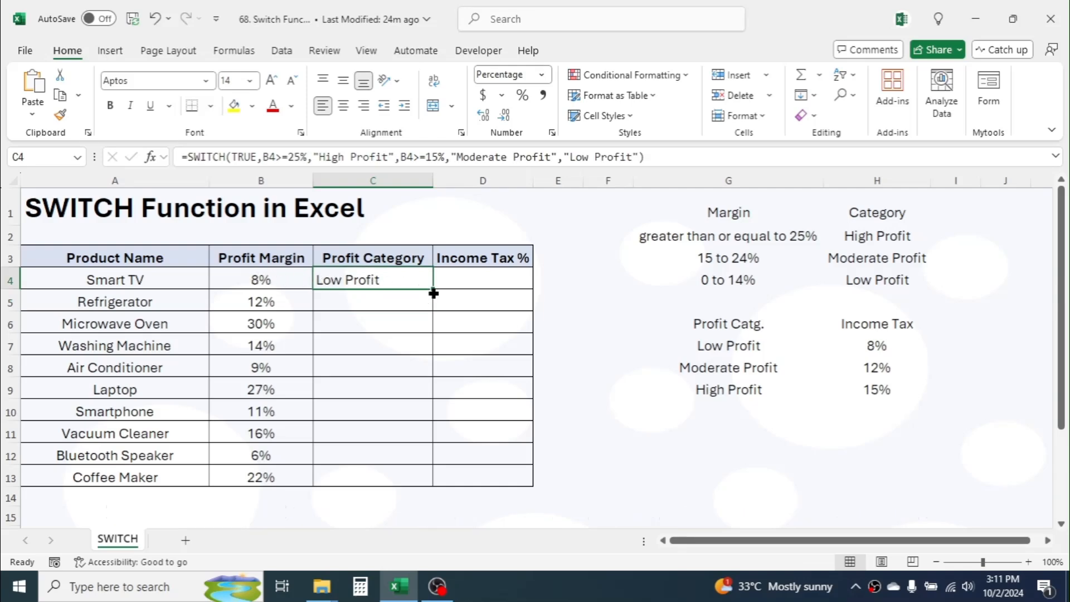
pyautogui.moveTo(434, 291); pyautogui.dragTo(420, 483)
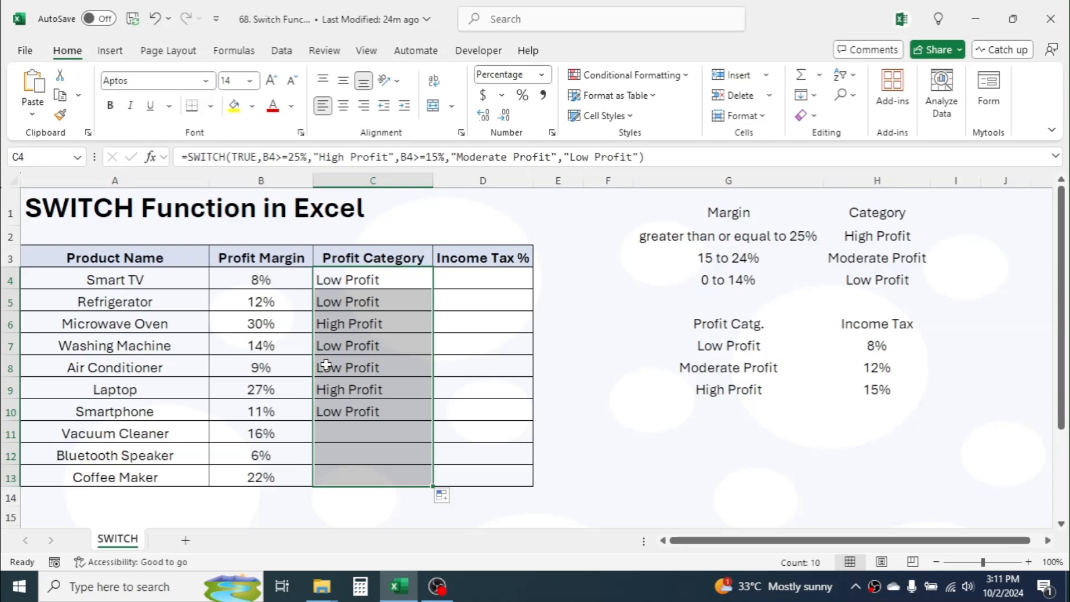
# Check the filled Profit Category results in column C against each product's profit margin.
pyautogui.click(385, 429)
pyautogui.click(343, 454)
pyautogui.click(352, 328)
pyautogui.click(364, 350)
pyautogui.click(362, 390)
pyautogui.click(359, 437)
pyautogui.click(371, 362)
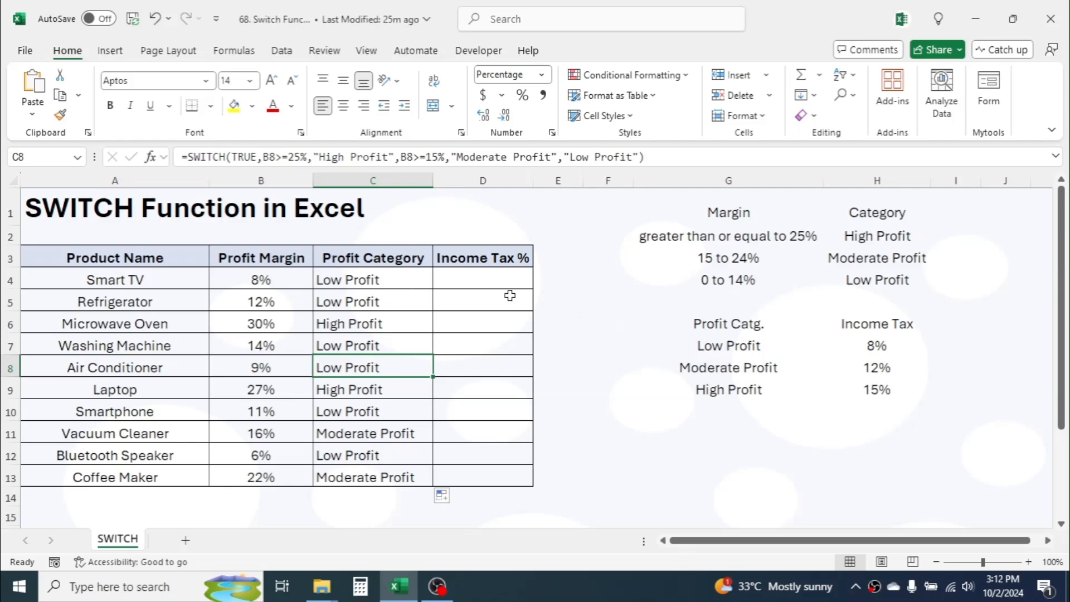
# Begin a SWITCH formula in D4 with C4 as the expression, returning 8% for "Low Profit".
pyautogui.click(484, 279)
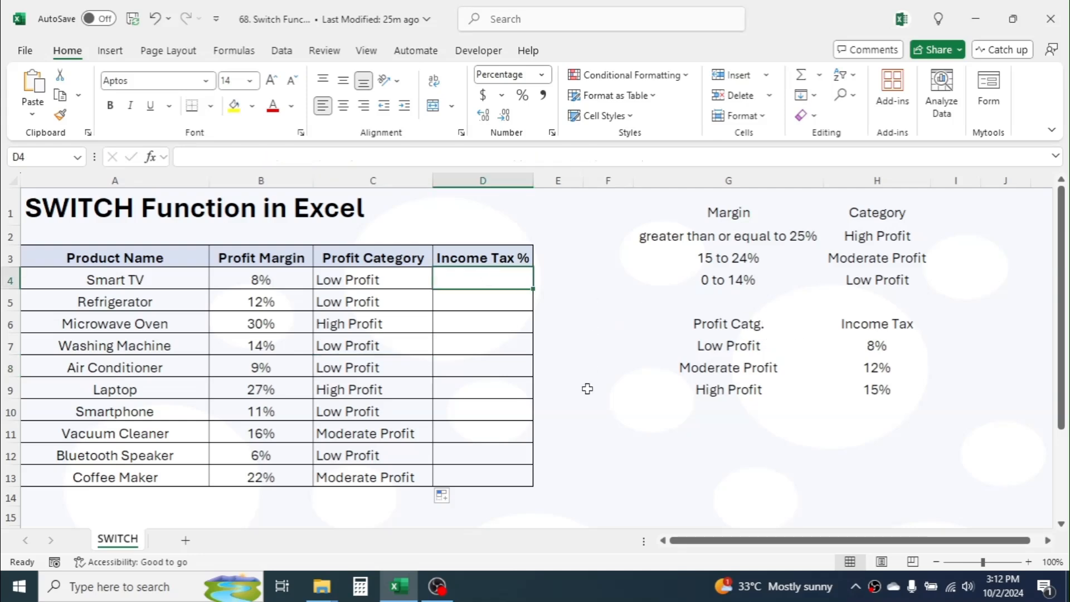
pyautogui.write('=SWITCH(')
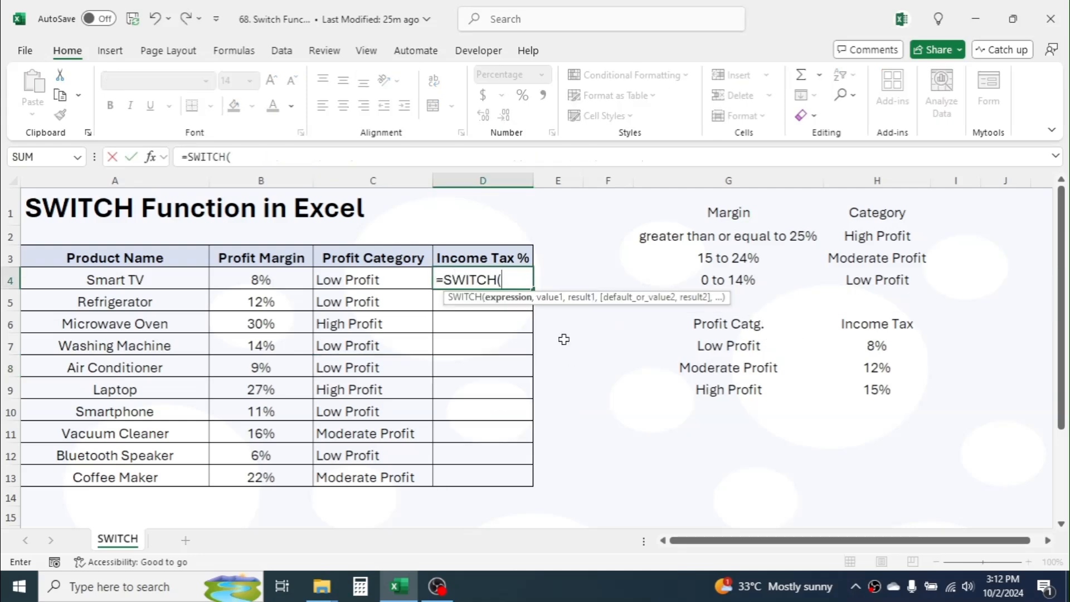
pyautogui.click(363, 281)
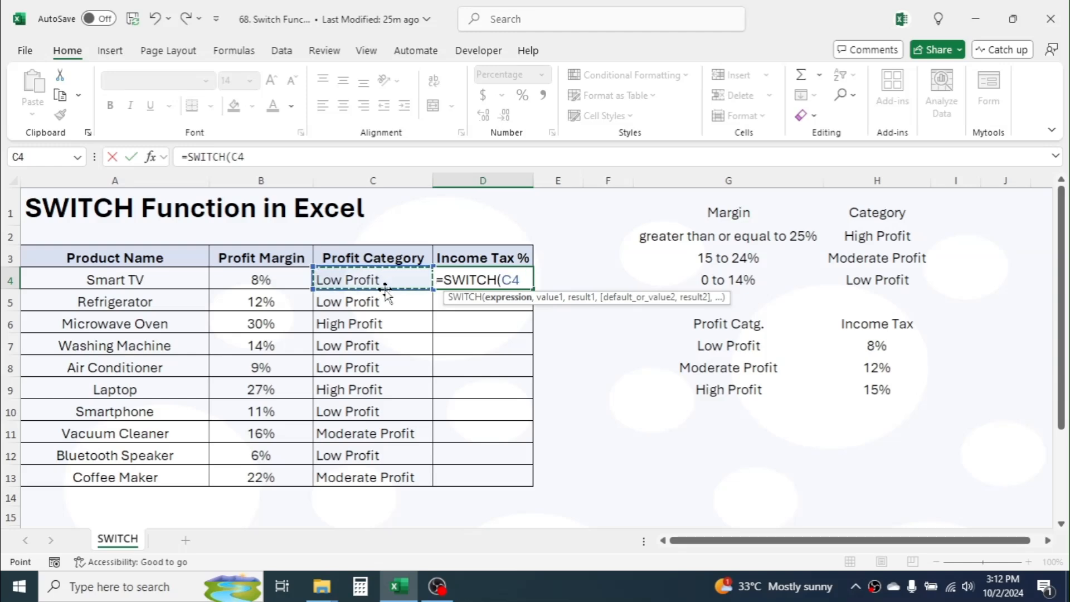
pyautogui.write(',')
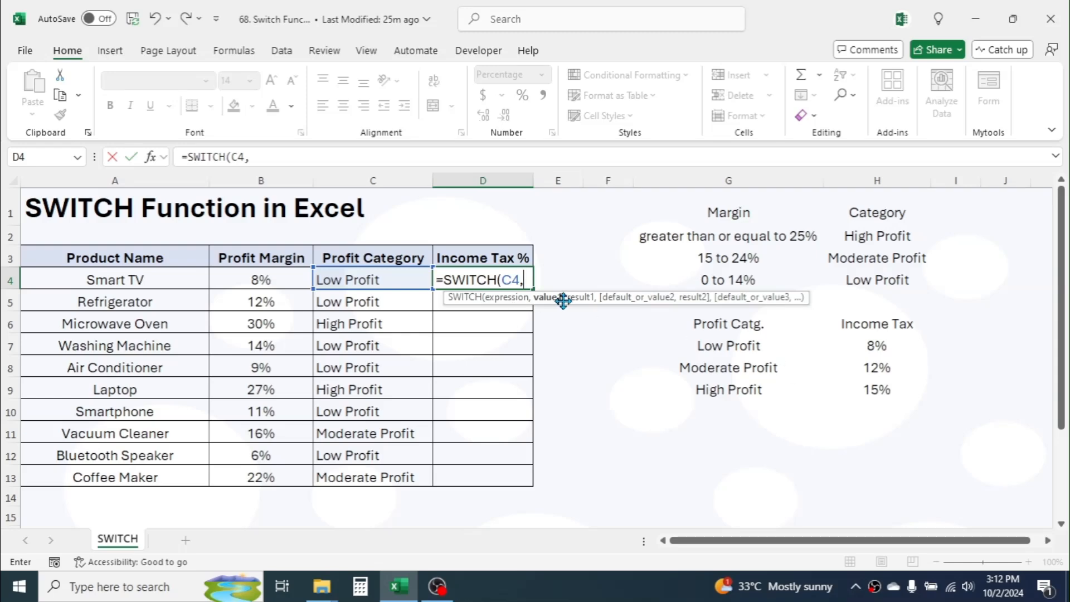
pyautogui.write('"Low Profit",')
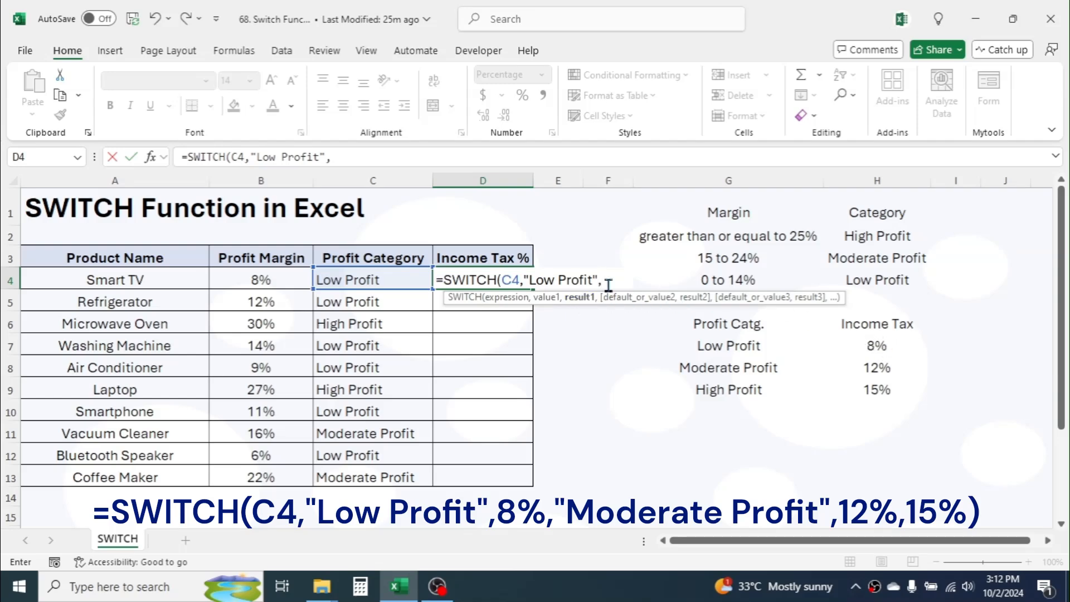
pyautogui.write('8%,')
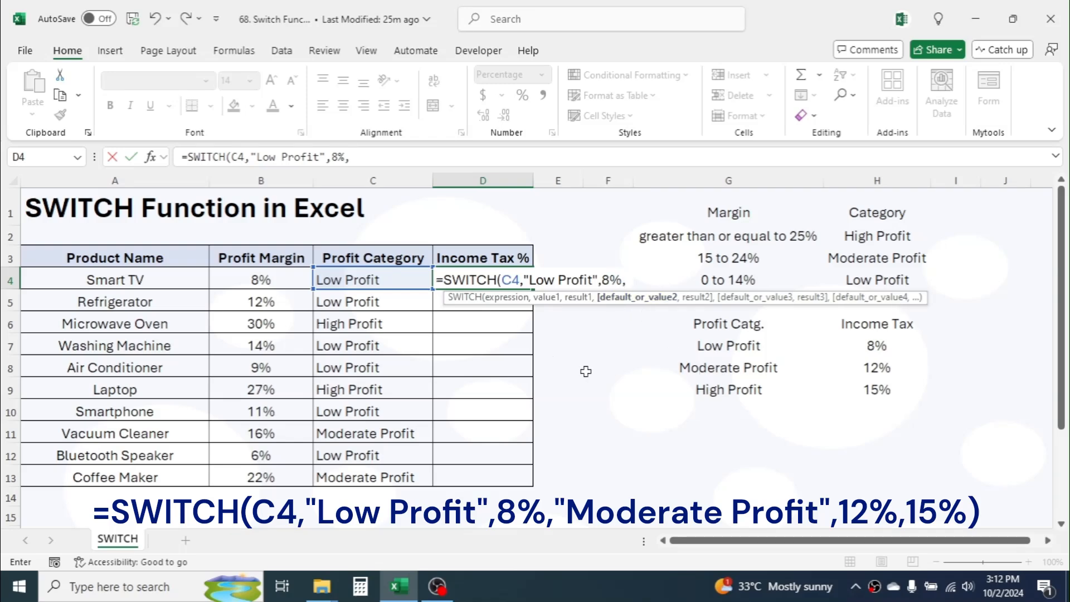
# Complete the D4 formula with "Moderate Profit" returning 12% and 15% as the default result.
pyautogui.write('"Moderate')
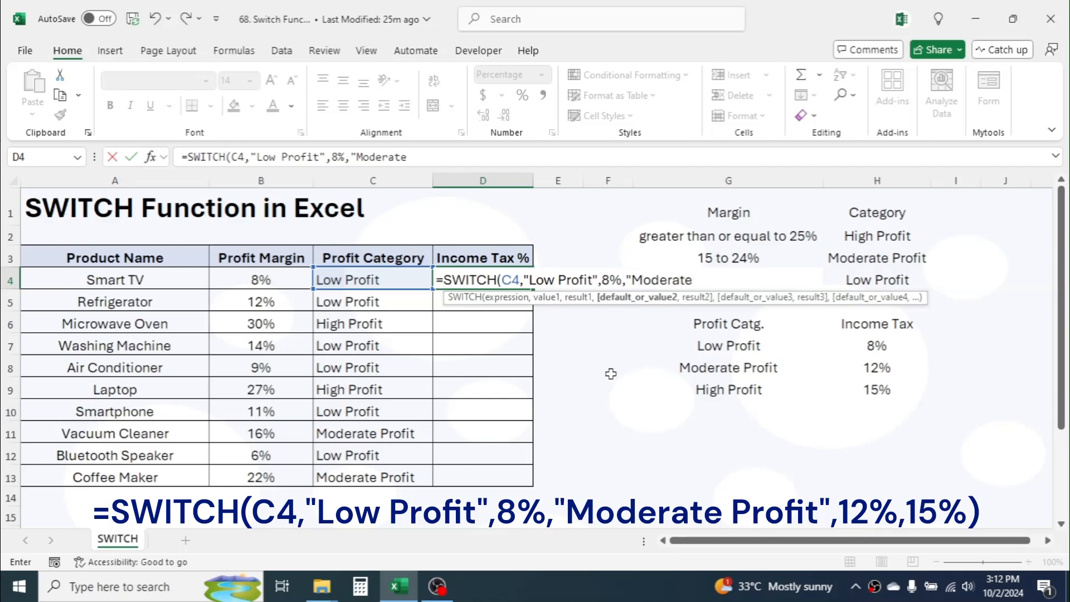
pyautogui.write(' Profit",')
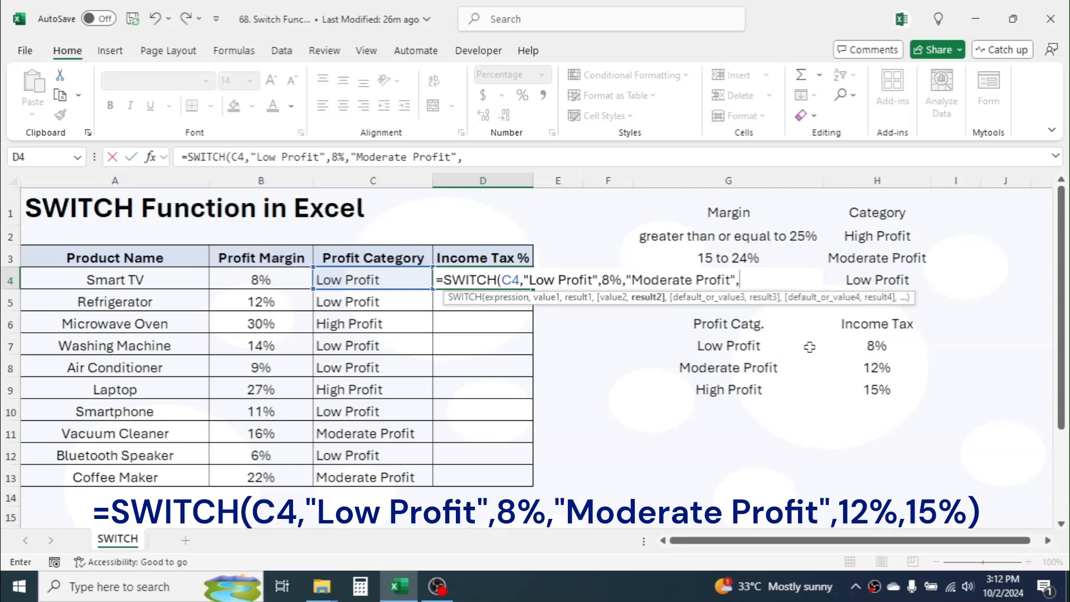
pyautogui.write('12')
pyautogui.write(',1')
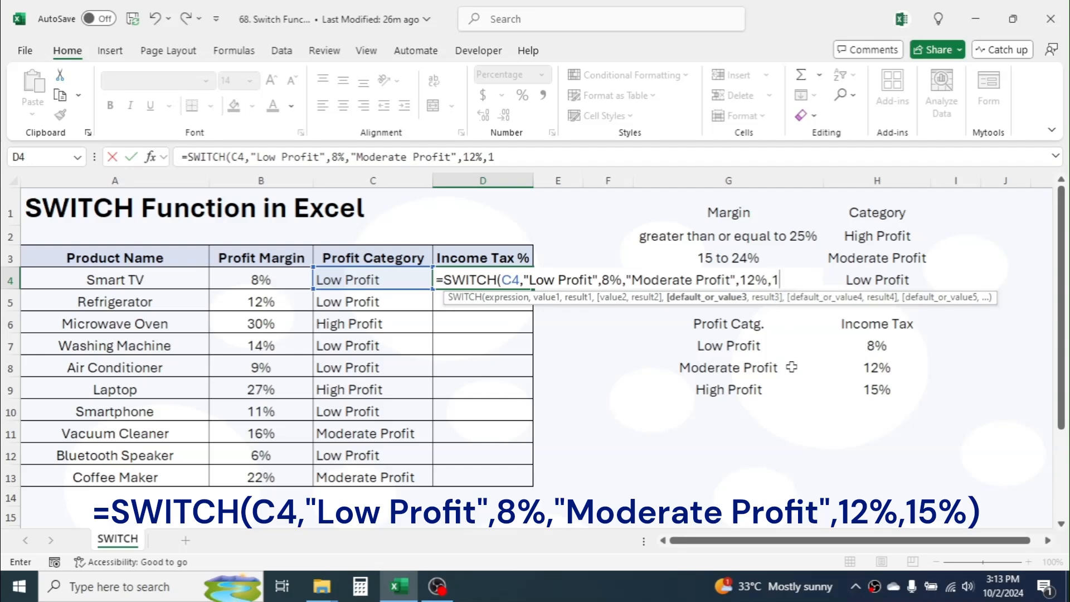
pyautogui.write('%)')
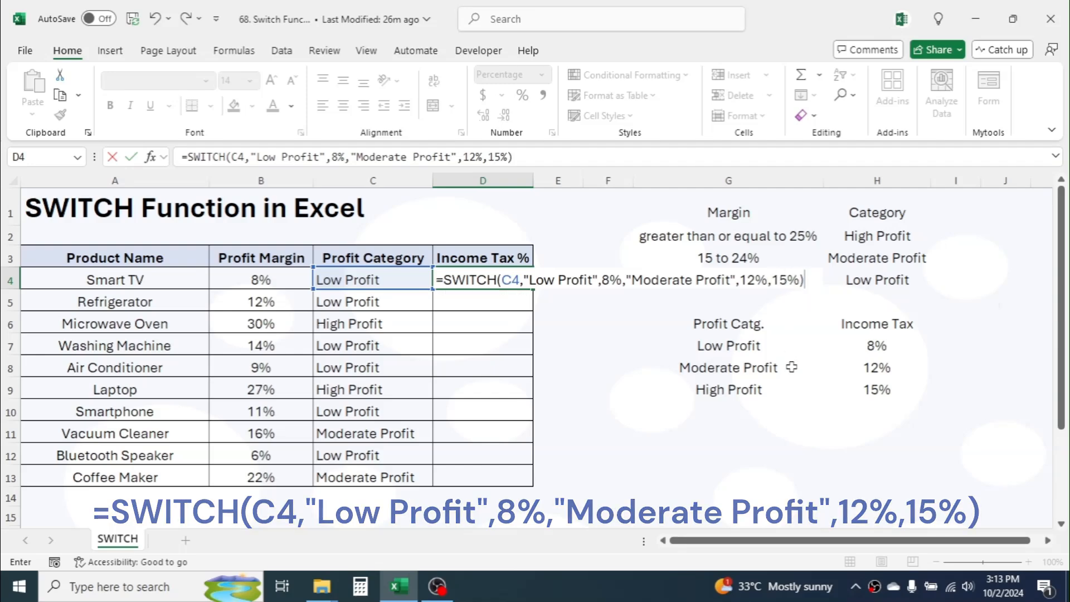
pyautogui.press('Return')
# Fill the Income Tax % formula from D4 down through D13 for all remaining products.
pyautogui.click(483, 280)
pyautogui.click(356, 281)
pyautogui.click(479, 277)
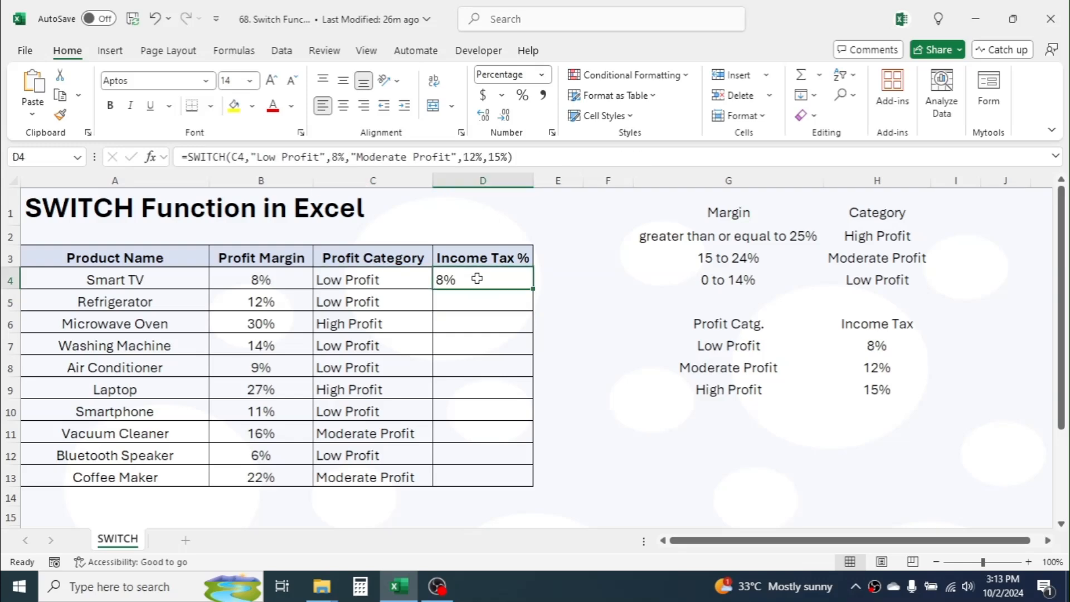
pyautogui.moveTo(532, 293); pyautogui.dragTo(519, 483)
# Compare the Income Tax % results for high, moderate and low profit products with the rate table in G6:H9.
pyautogui.click(480, 433)
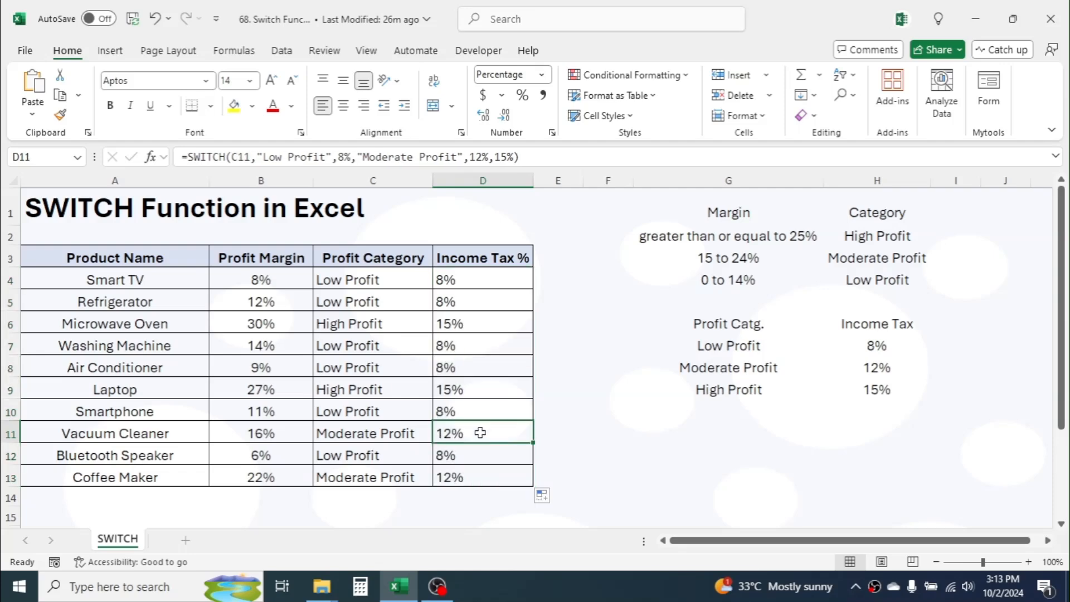
pyautogui.click(334, 389)
pyautogui.click(478, 392)
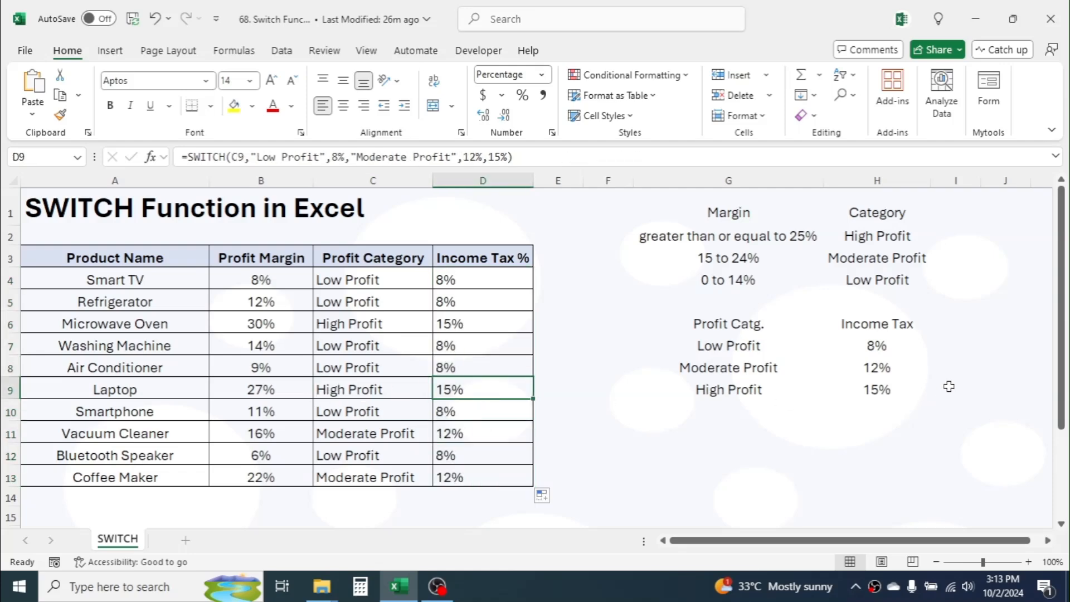
pyautogui.click(878, 389)
pyautogui.click(371, 432)
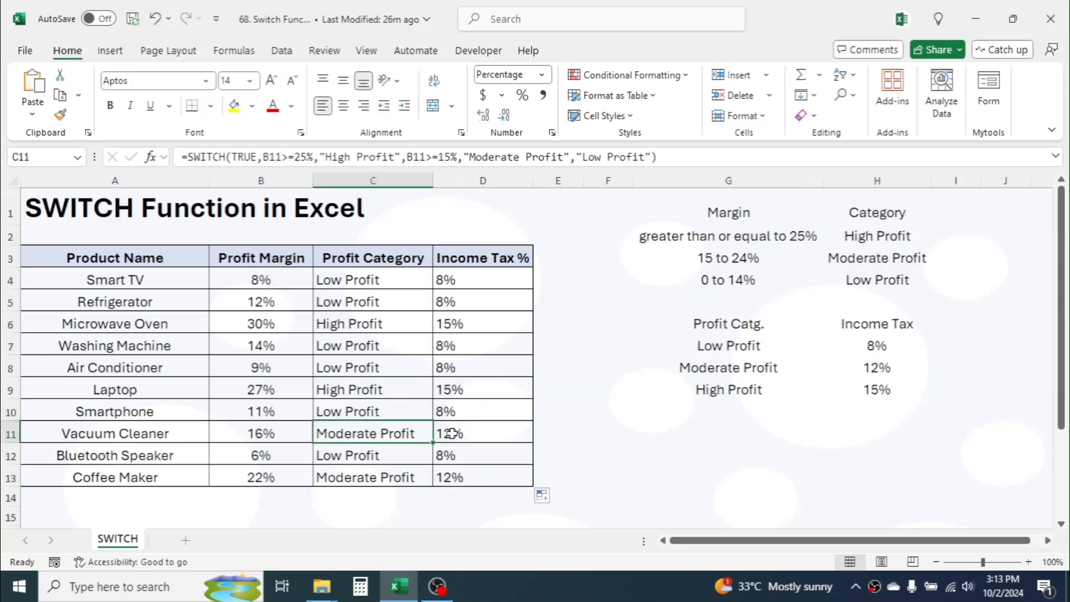
pyautogui.click(448, 434)
pyautogui.click(869, 367)
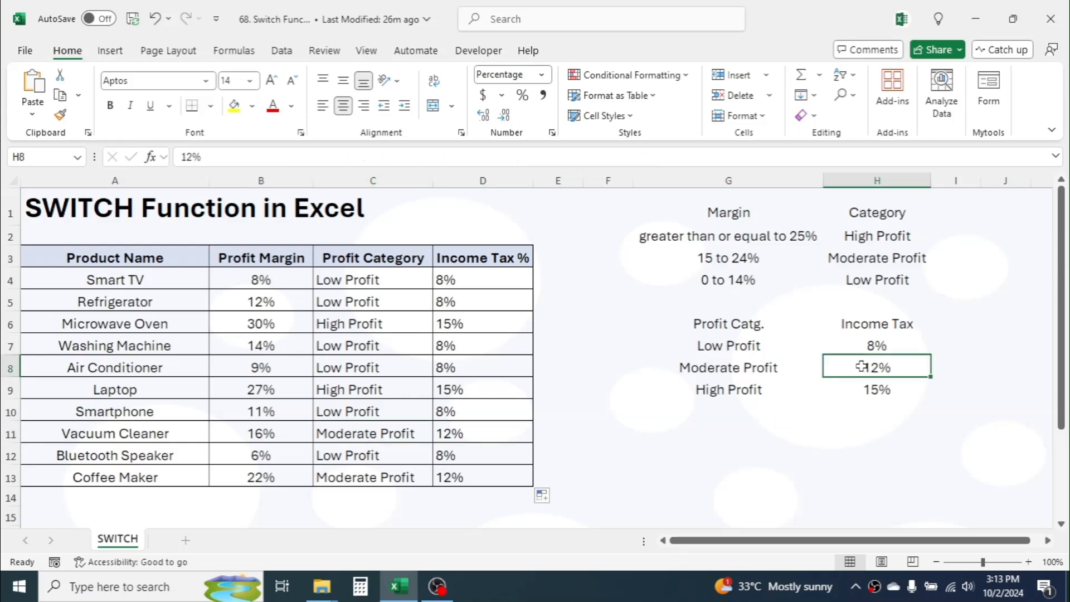
pyautogui.click(370, 281)
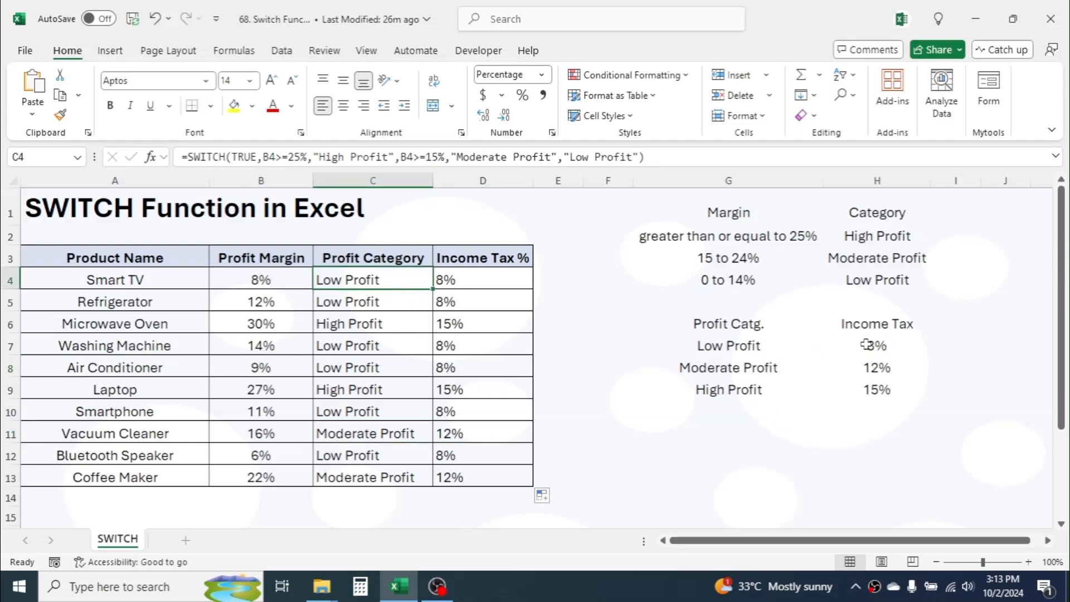
pyautogui.click(495, 283)
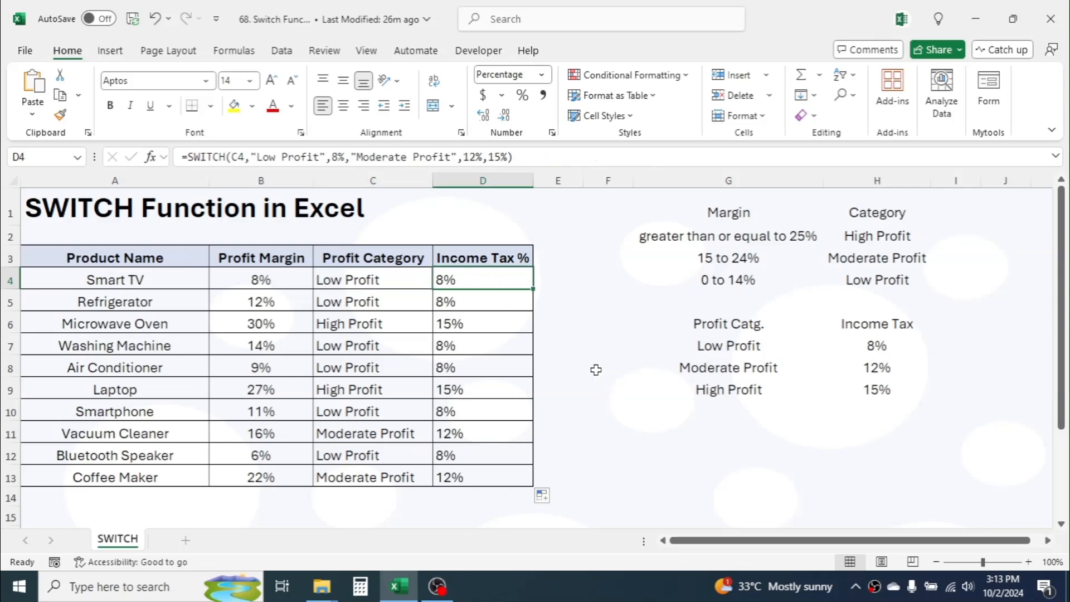
pyautogui.click(584, 369)
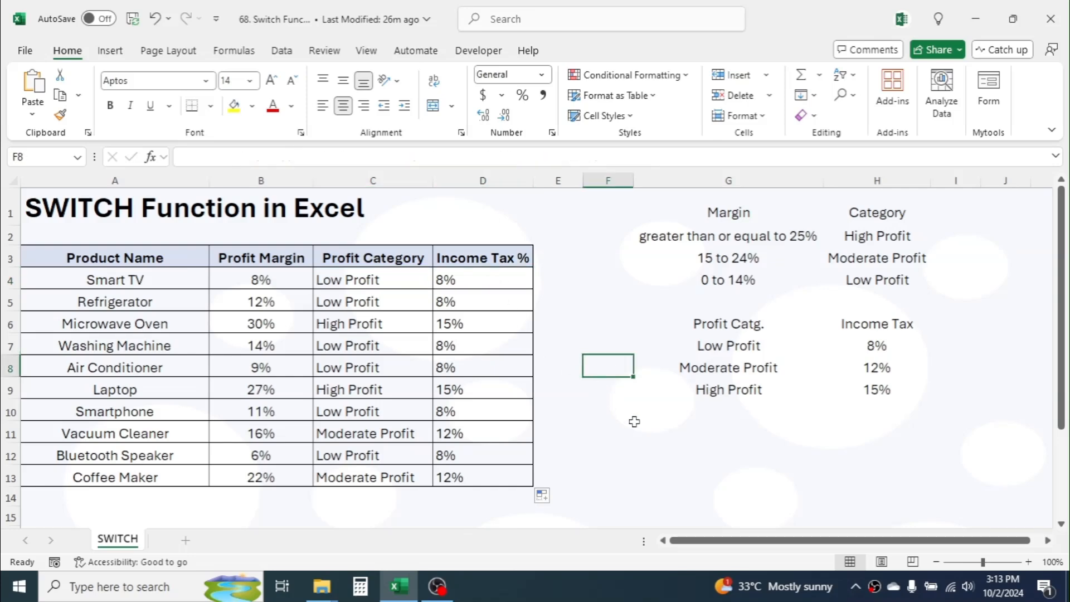